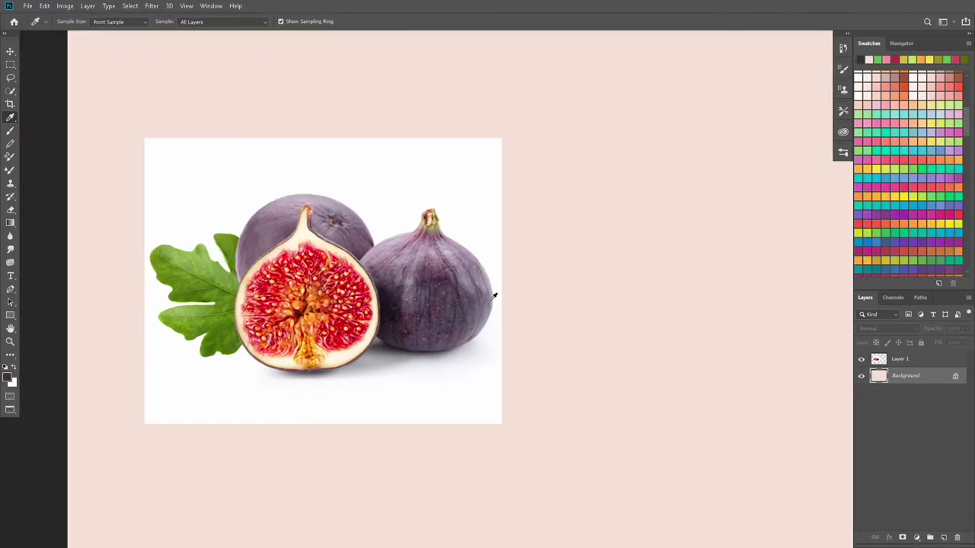
Step: Scale the fig reference photo on Layer 1 down to about 71.5% at the canvas left
key("b")
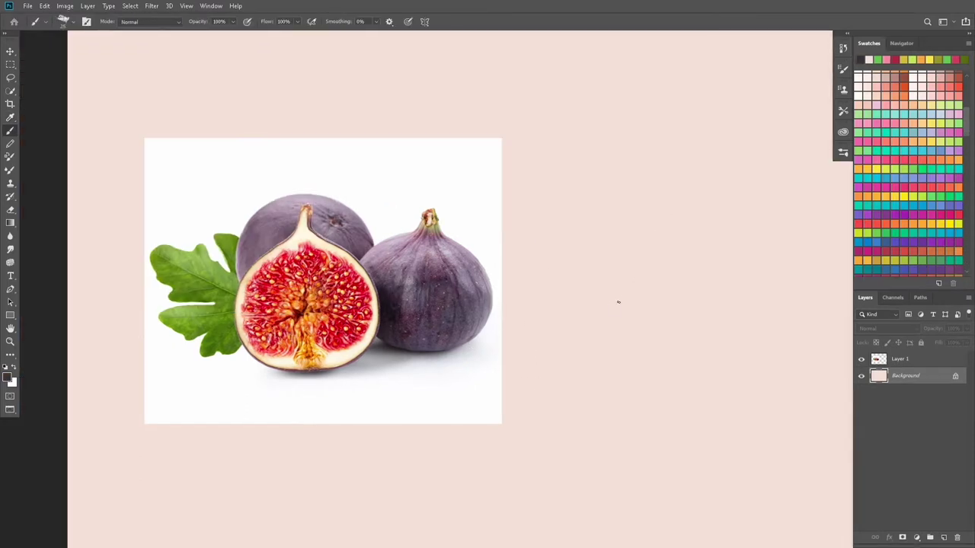
left_click_drag(617, 302, 543, 323)
key("ctrl+plus")
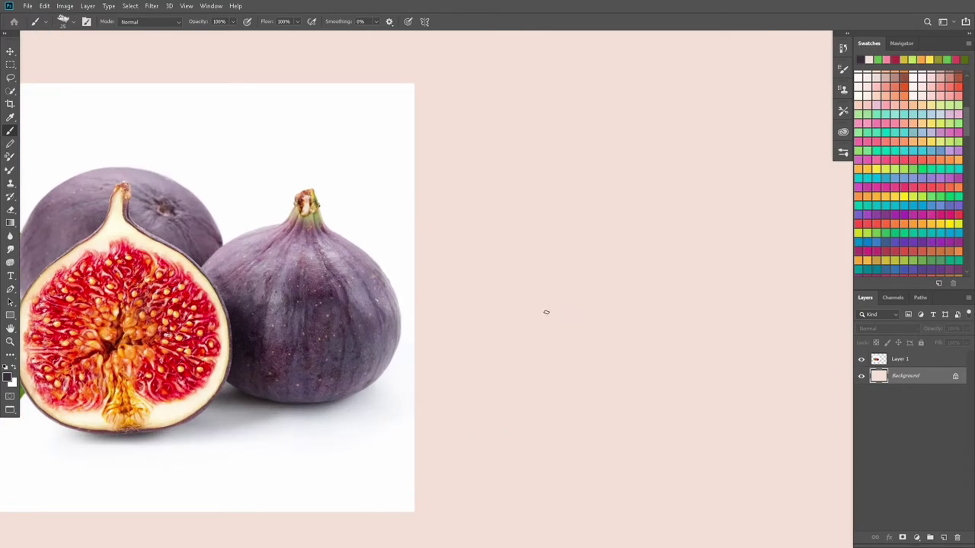
left_click(878, 364)
key("ctrl+t")
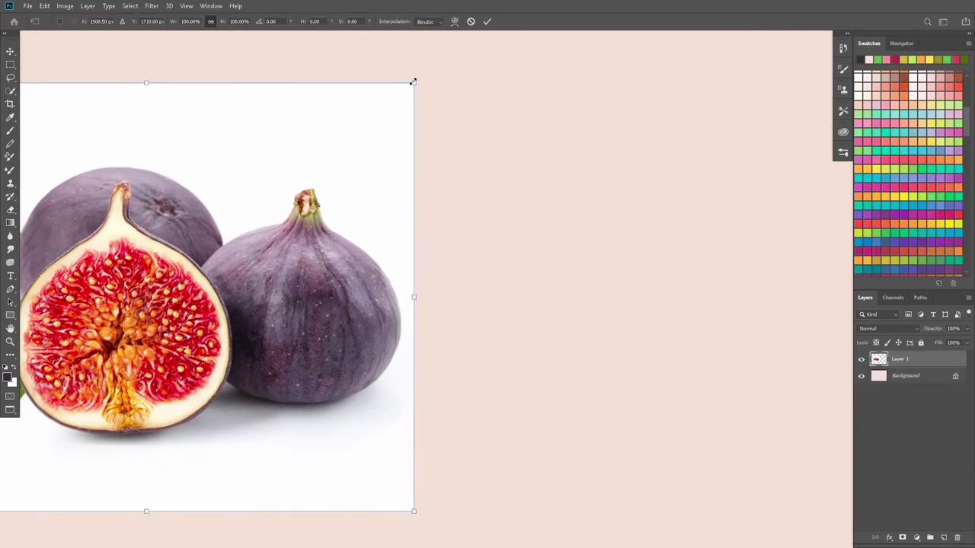
mouse_move(412, 81)
left_mouse_down()
mouse_move(296, 243)
mouse_move(310, 353)
mouse_move(414, 370)
left_mouse_up()
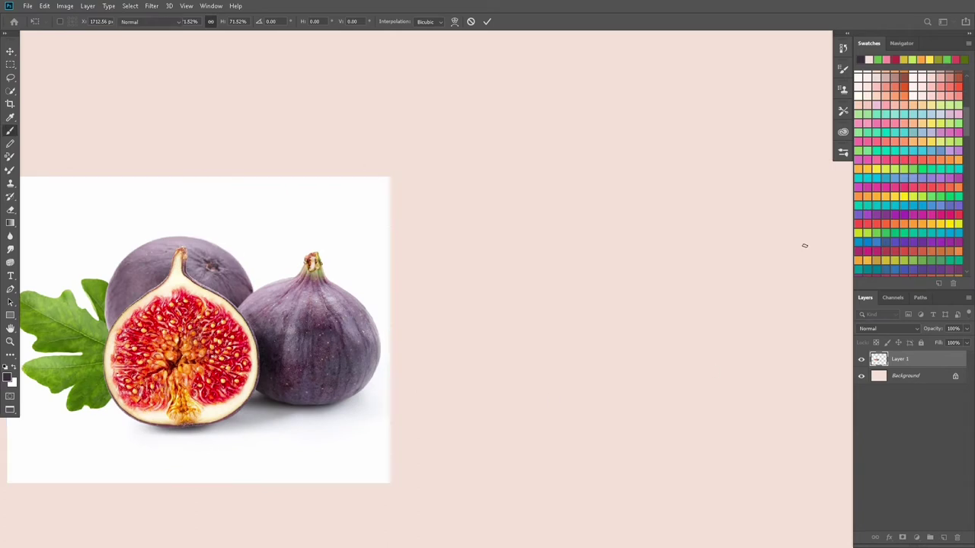
key("Return")
Step: Choose the 'but ch' rough brush from Tool Presets
left_click(843, 111)
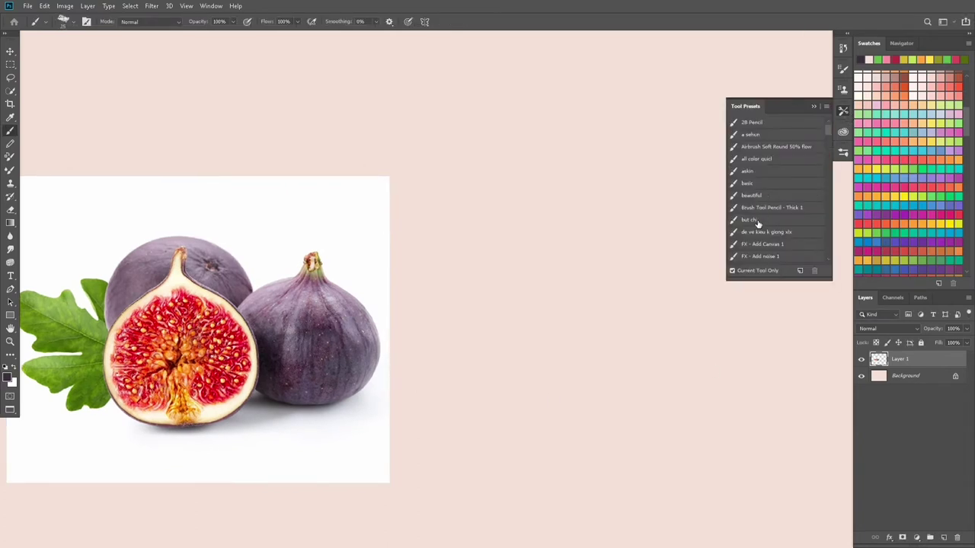
left_click(758, 219)
left_click(814, 106)
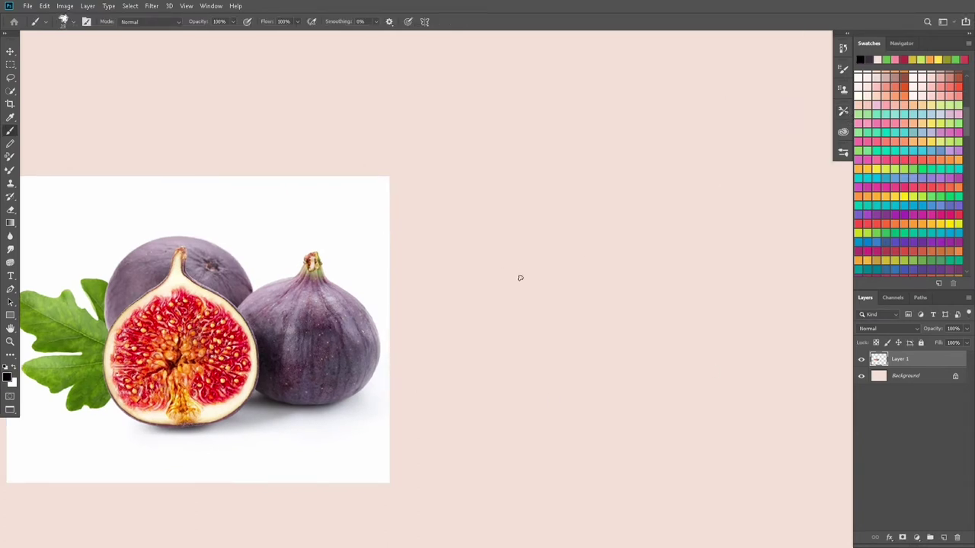
Step: Hand-letter 'how to draw' with 'Fig?' beneath it in black brush strokes
mouse_move(445, 152)
left_mouse_down()
mouse_move(449, 206)
mouse_move(481, 206)
mouse_move(501, 181)
mouse_move(542, 196)
mouse_move(547, 187)
left_mouse_up()
mouse_move(576, 143)
left_mouse_down()
mouse_move(577, 187)
mouse_move(609, 164)
mouse_move(614, 175)
mouse_move(646, 176)
left_mouse_up()
mouse_move(656, 143)
left_mouse_down()
mouse_move(664, 192)
mouse_move(707, 172)
mouse_move(718, 185)
mouse_move(762, 166)
left_mouse_up()
mouse_move(516, 248)
left_mouse_down()
mouse_move(519, 309)
mouse_move(559, 248)
left_mouse_up()
mouse_move(513, 279)
left_mouse_down()
mouse_move(551, 274)
mouse_move(576, 286)
left_mouse_up()
mouse_move(614, 256)
left_mouse_down()
mouse_move(614, 313)
mouse_move(652, 283)
left_mouse_up()
left_click_drag(667, 242, 685, 295)
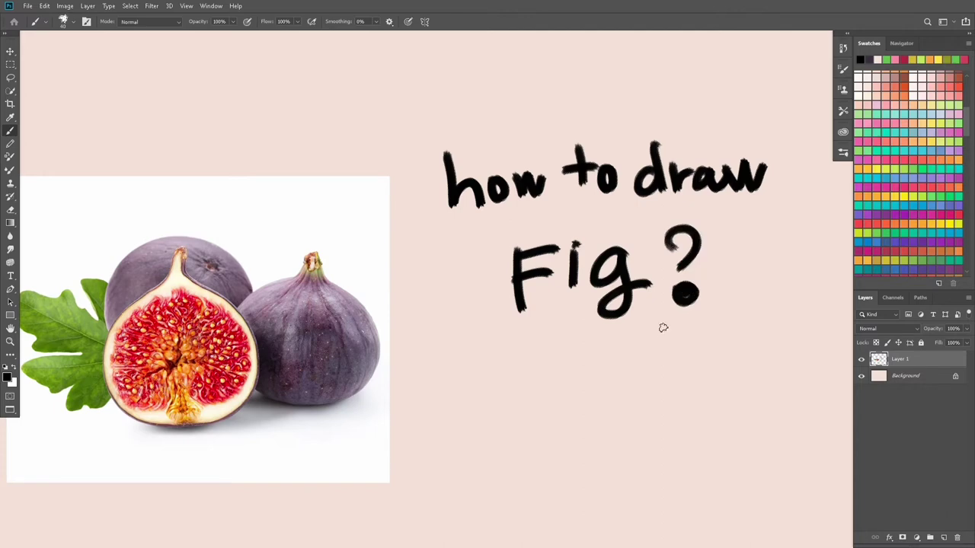
Step: Lasso the handwritten title and delete it, then deselect
key("l")
left_click_drag(461, 115, 586, 151)
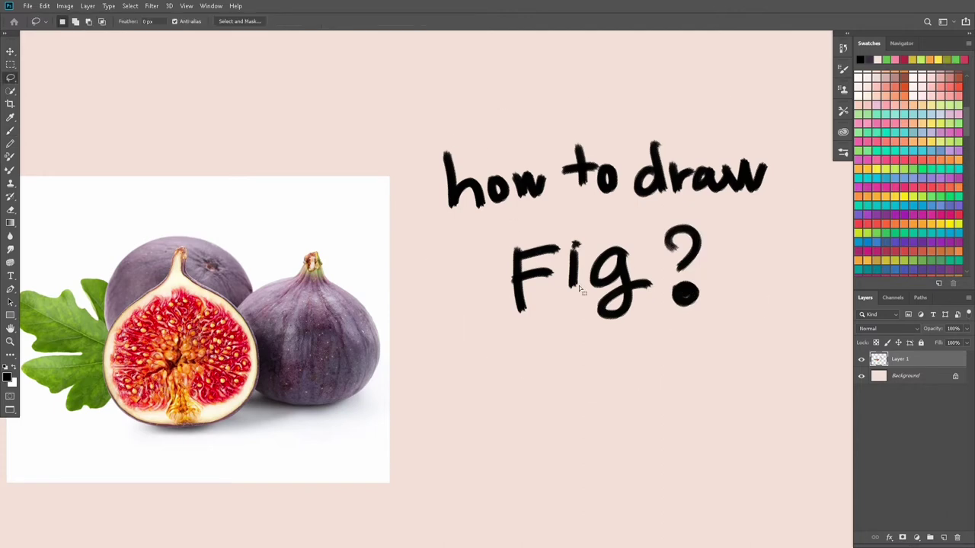
key("Delete")
key("ctrl+d")
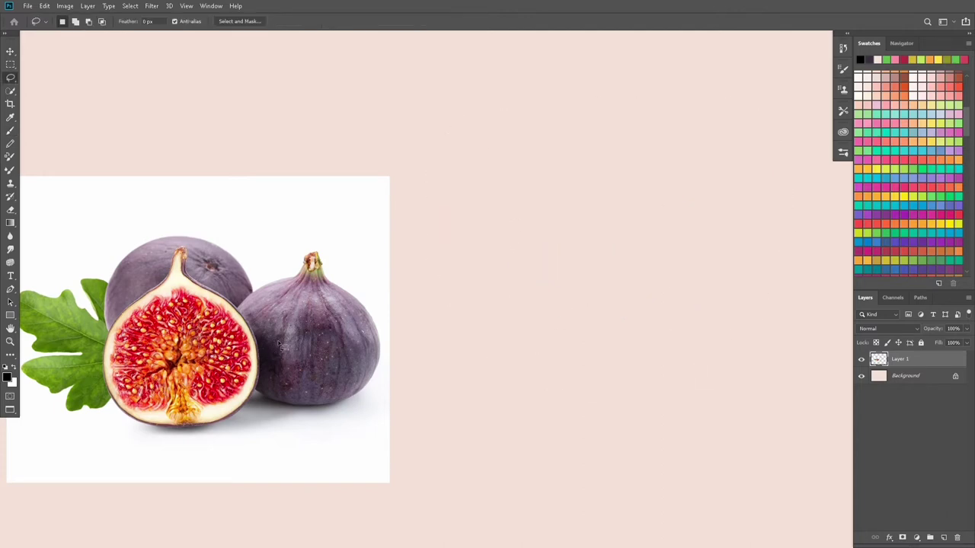
Step: Move the fig photo right toward the centre of the canvas
key("c")
key("v")
left_click_drag(264, 344, 476, 329)
Step: Sketch black outline strokes over the halved fig, then undo them
key("b")
mouse_move(390, 237)
left_mouse_down()
mouse_move(415, 264)
mouse_move(397, 226)
left_mouse_up()
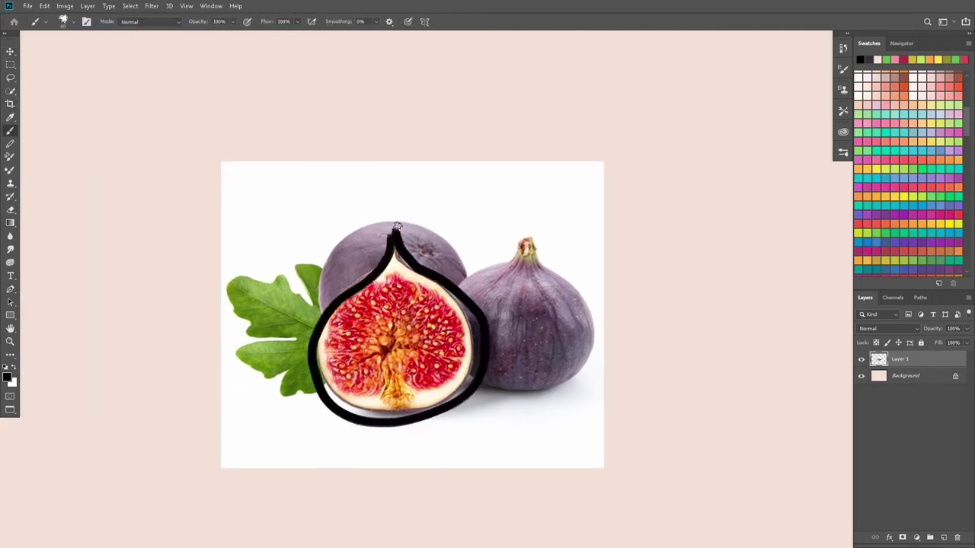
mouse_move(364, 299)
left_mouse_down()
mouse_move(460, 367)
mouse_move(384, 308)
left_mouse_up()
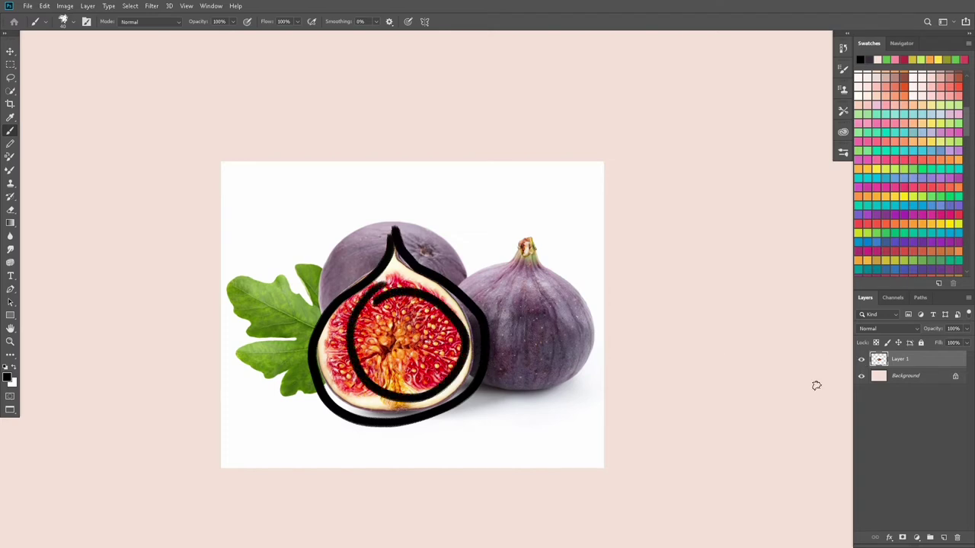
key("ctrl+z")
key("ctrl+z")
Step: Move the fig photo back to the left and sample the fig's purple
key("v")
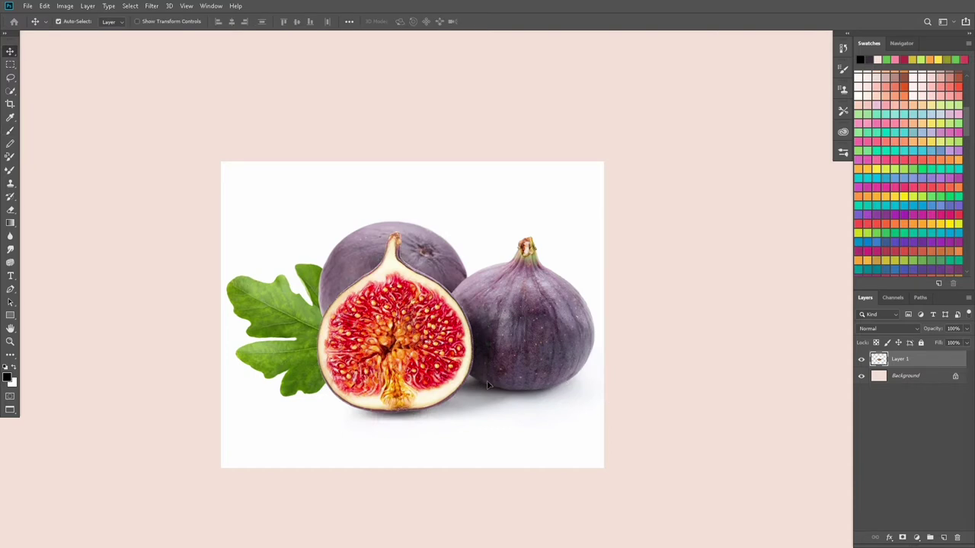
left_click_drag(554, 371, 362, 379)
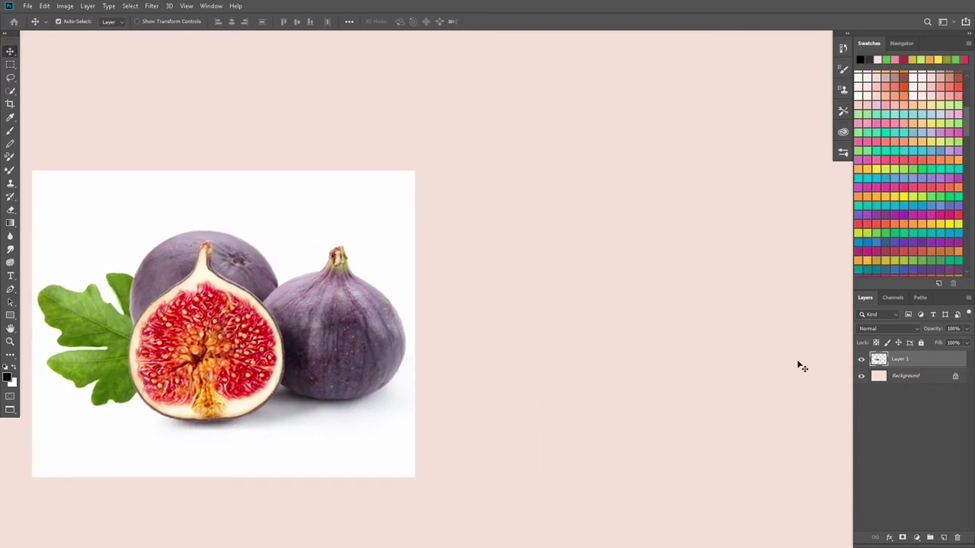
key("i")
left_click(351, 331)
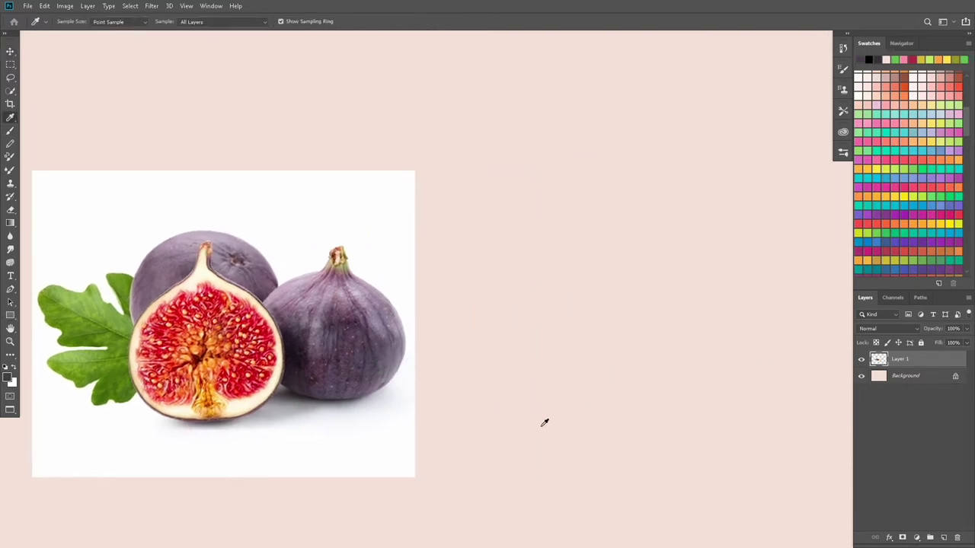
Step: Pick a textured brush tip and add an empty Layer 2
key("b")
right_click(455, 303)
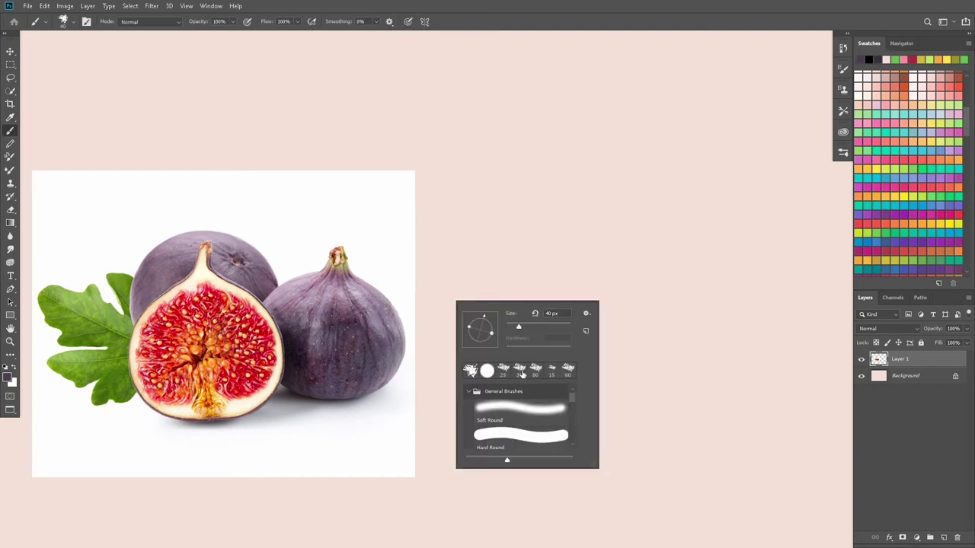
left_click(595, 218)
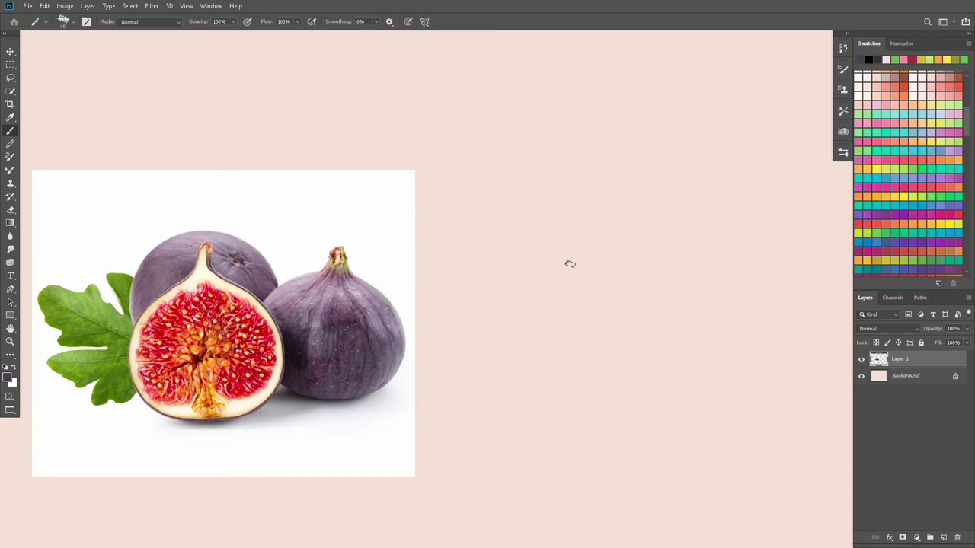
key("ctrl+shift+n")
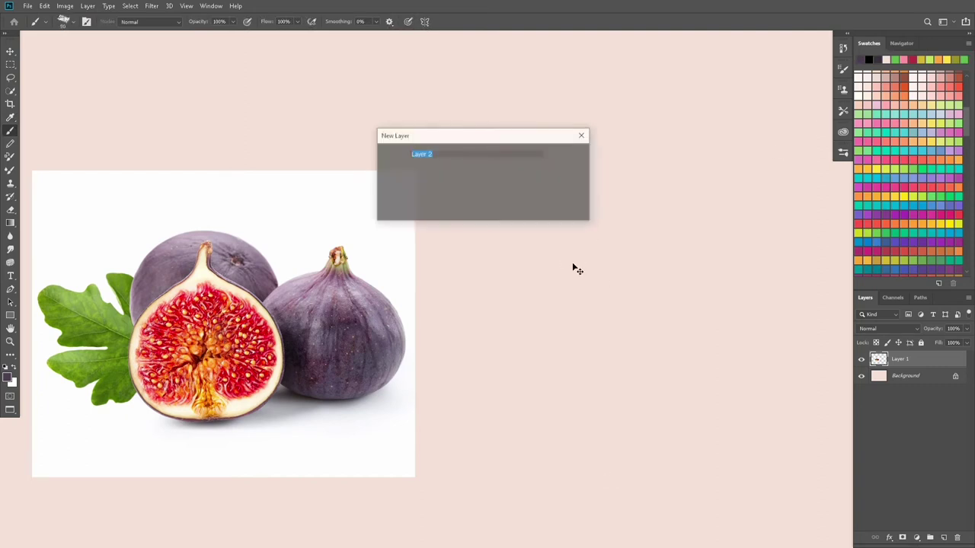
key("Return")
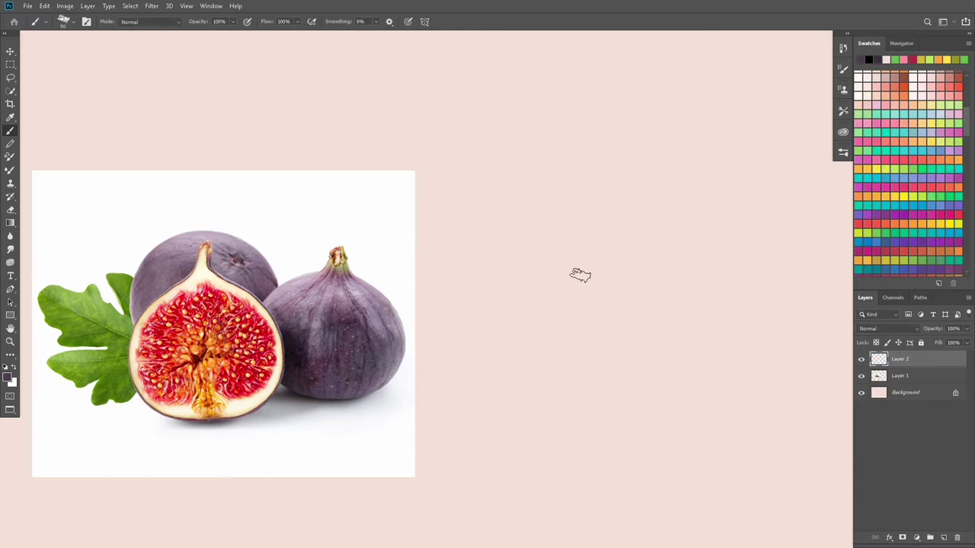
Step: Paint a purple fig outline with stem on the right and fill its body solid
mouse_move(614, 220)
left_mouse_down()
mouse_move(518, 313)
mouse_move(482, 398)
mouse_move(516, 463)
mouse_move(620, 489)
mouse_move(754, 453)
mouse_move(781, 387)
mouse_move(754, 331)
mouse_move(627, 261)
mouse_move(626, 228)
mouse_move(614, 275)
mouse_move(577, 327)
mouse_move(533, 339)
mouse_move(524, 375)
mouse_move(542, 390)
mouse_move(636, 312)
mouse_move(632, 285)
mouse_move(654, 312)
mouse_move(688, 311)
mouse_move(705, 348)
mouse_move(723, 343)
mouse_move(750, 358)
mouse_move(712, 411)
mouse_move(670, 403)
mouse_move(694, 348)
mouse_move(640, 411)
mouse_move(670, 358)
mouse_move(623, 403)
mouse_move(672, 319)
mouse_move(632, 352)
mouse_move(649, 324)
mouse_move(602, 357)
mouse_move(590, 396)
mouse_move(651, 362)
mouse_move(583, 354)
mouse_move(536, 411)
mouse_move(503, 373)
mouse_move(533, 316)
mouse_move(563, 394)
mouse_move(556, 426)
mouse_move(609, 411)
mouse_move(659, 380)
mouse_move(661, 323)
left_mouse_up()
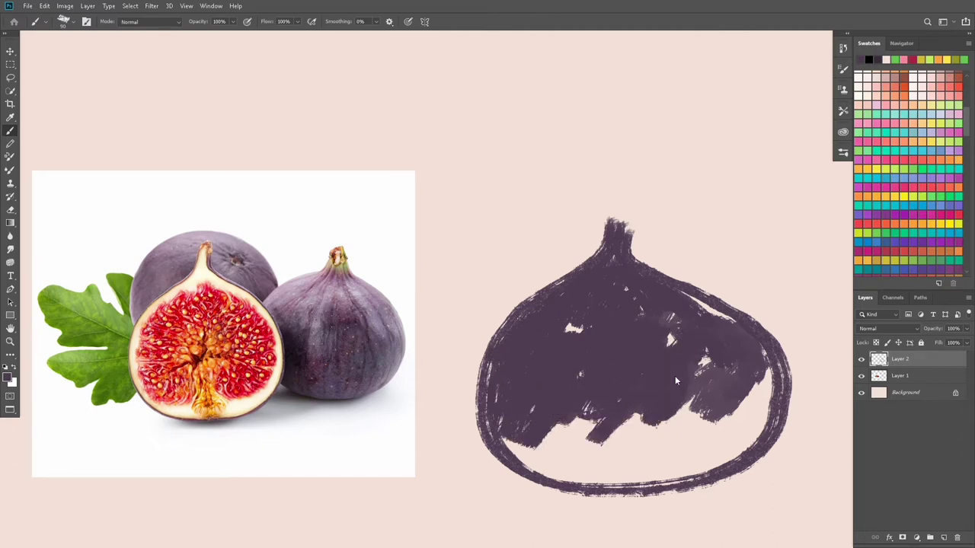
mouse_move(675, 381)
left_mouse_down()
mouse_move(729, 321)
mouse_move(759, 392)
mouse_move(697, 464)
mouse_move(720, 441)
mouse_move(670, 476)
mouse_move(705, 356)
mouse_move(723, 420)
mouse_move(576, 472)
mouse_move(655, 480)
mouse_move(659, 437)
mouse_move(567, 458)
mouse_move(548, 427)
mouse_move(510, 449)
mouse_move(564, 476)
mouse_move(518, 445)
left_mouse_up()
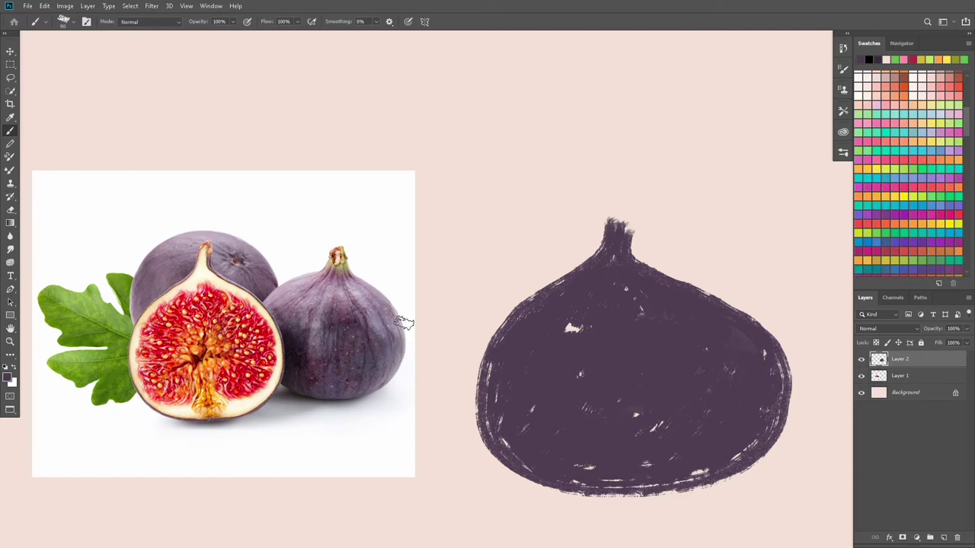
Step: Sample a lighter olive stem colour, add Layer 3, and paint a stroke down the stem
key("i")
left_click(344, 266)
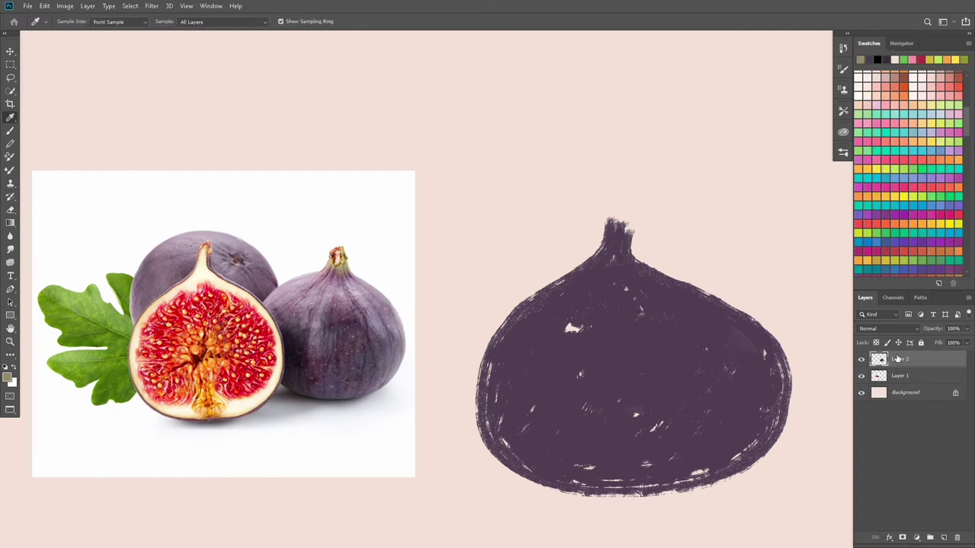
key("ctrl+shift+n")
key("Return")
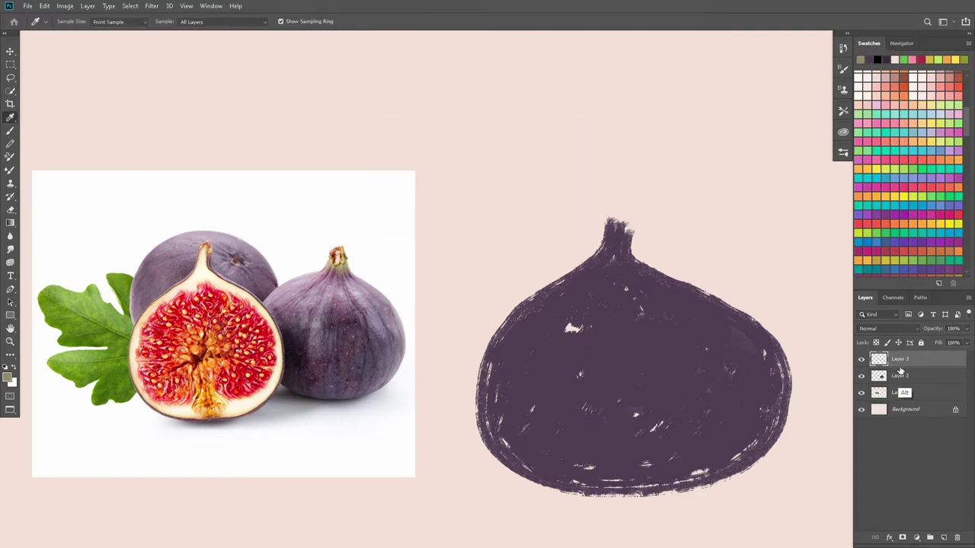
key("b")
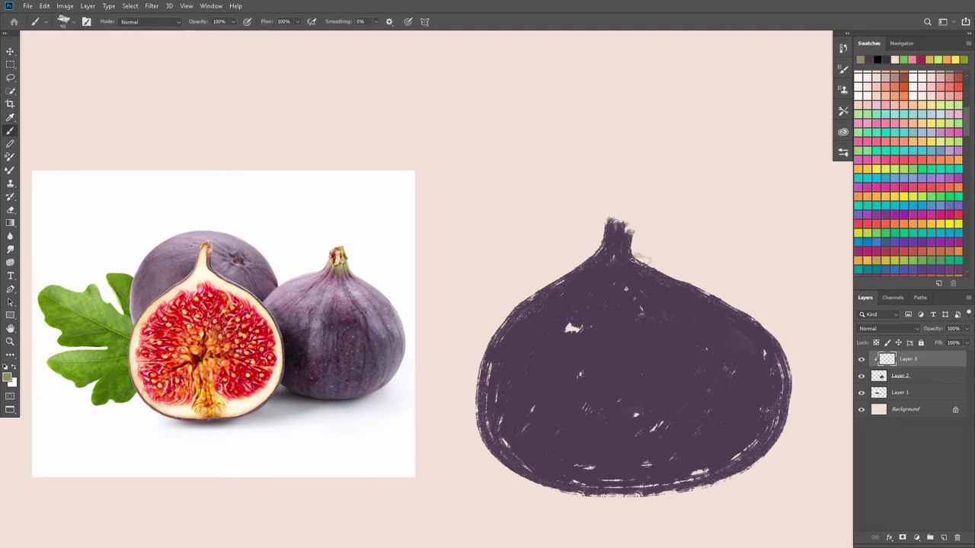
mouse_move(624, 233)
left_mouse_down()
mouse_move(634, 256)
mouse_move(609, 259)
left_mouse_up()
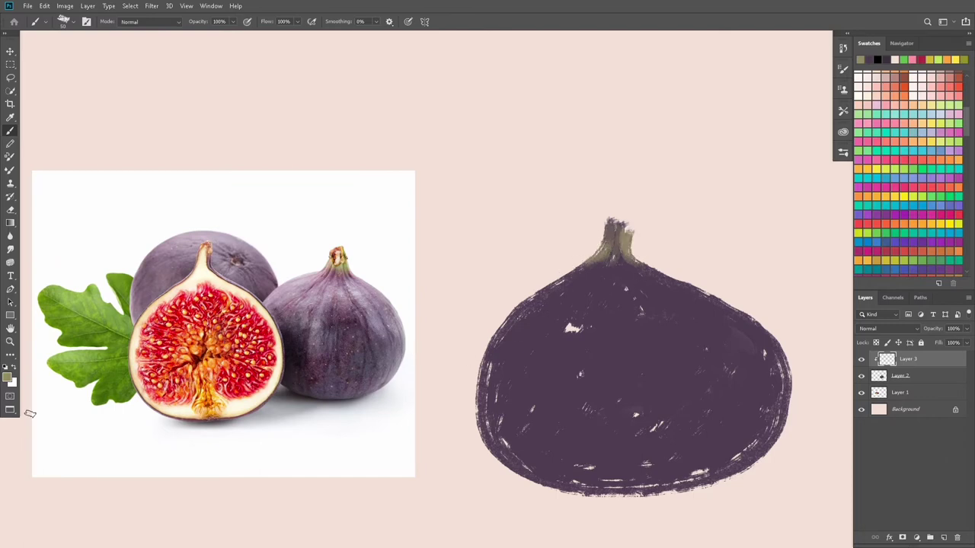
left_click(8, 379)
Step: Set the colour to fig purple #503f53 and paint curved rib lines down the fig
left_click(505, 377)
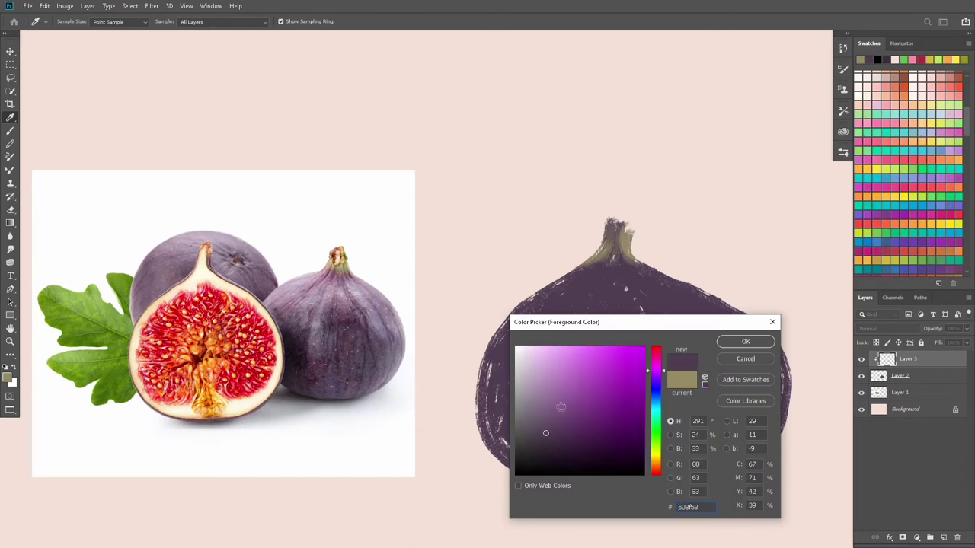
key("b")
key("Return")
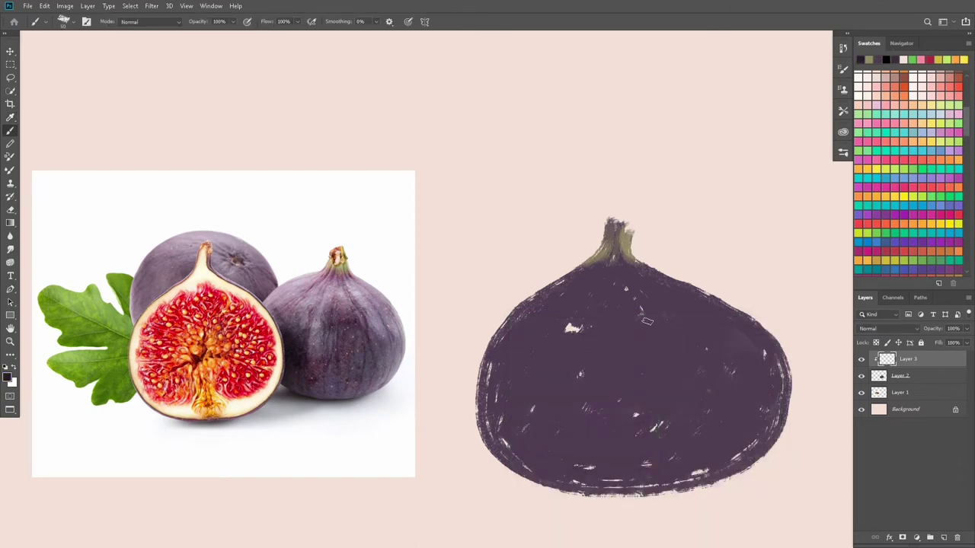
left_click_drag(631, 259, 743, 405)
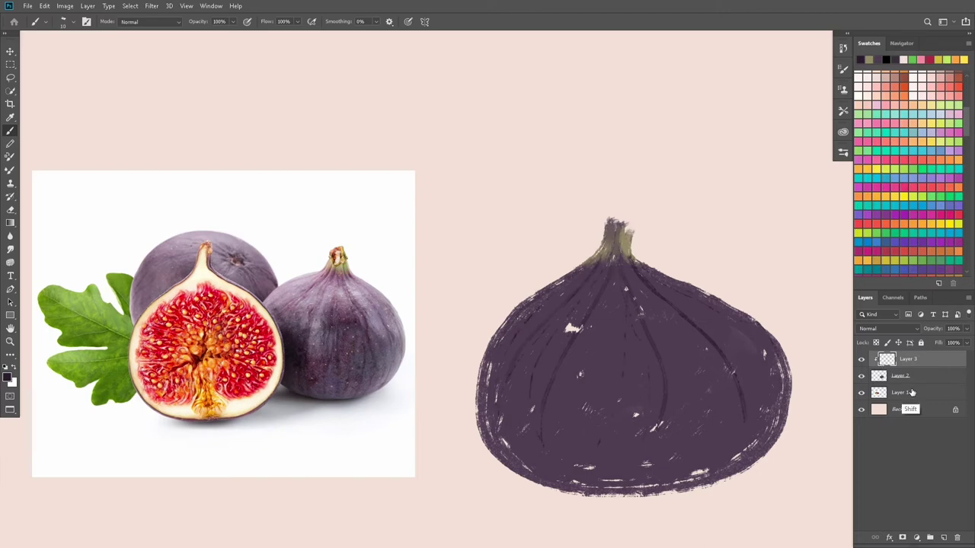
Step: Select Layer 2 and duplicate it as Layer 2 copy
left_click(912, 393)
key("v")
left_click(921, 364, "shift")
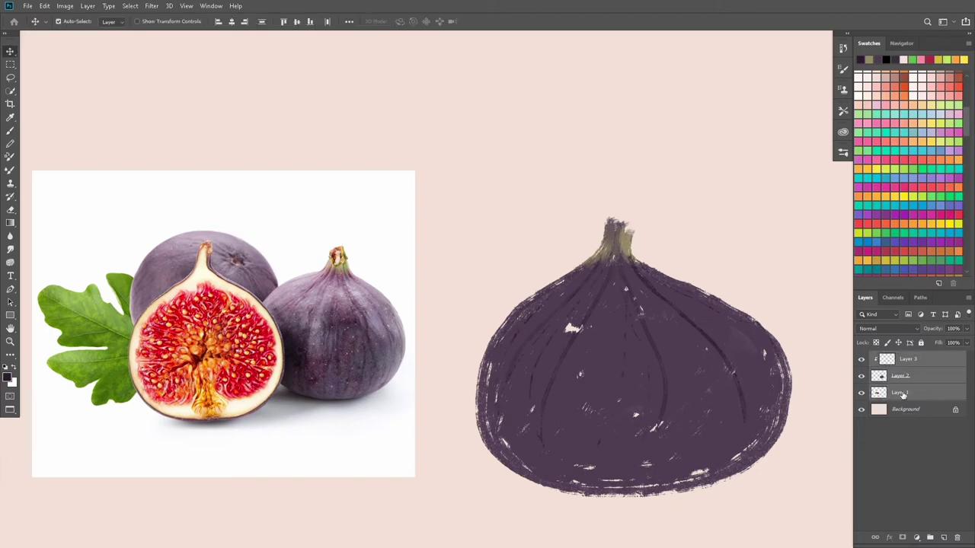
left_click(919, 380)
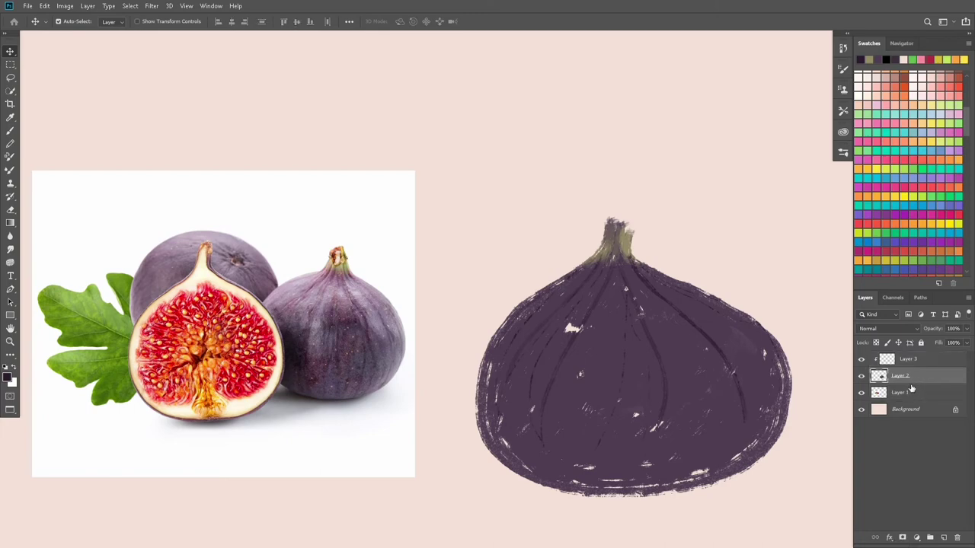
left_click(913, 361)
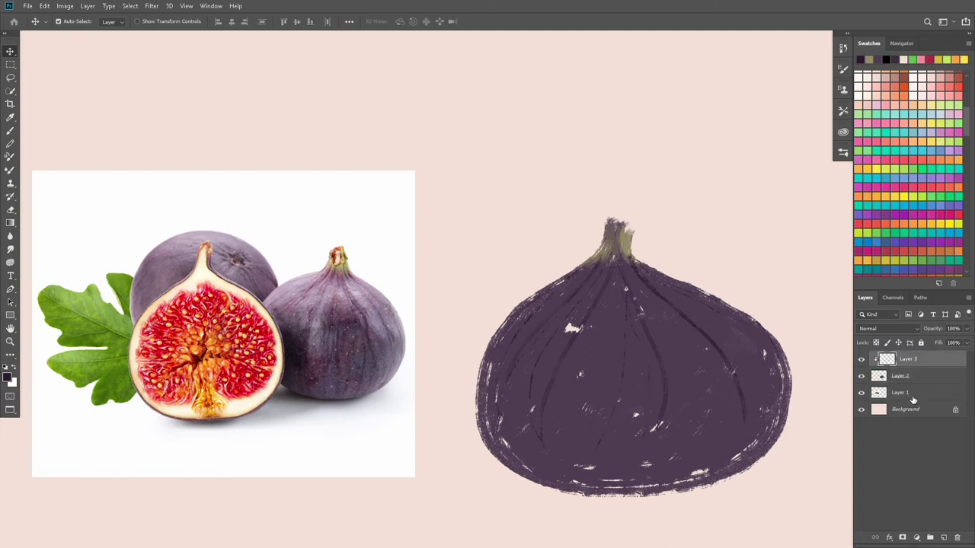
left_click(918, 378)
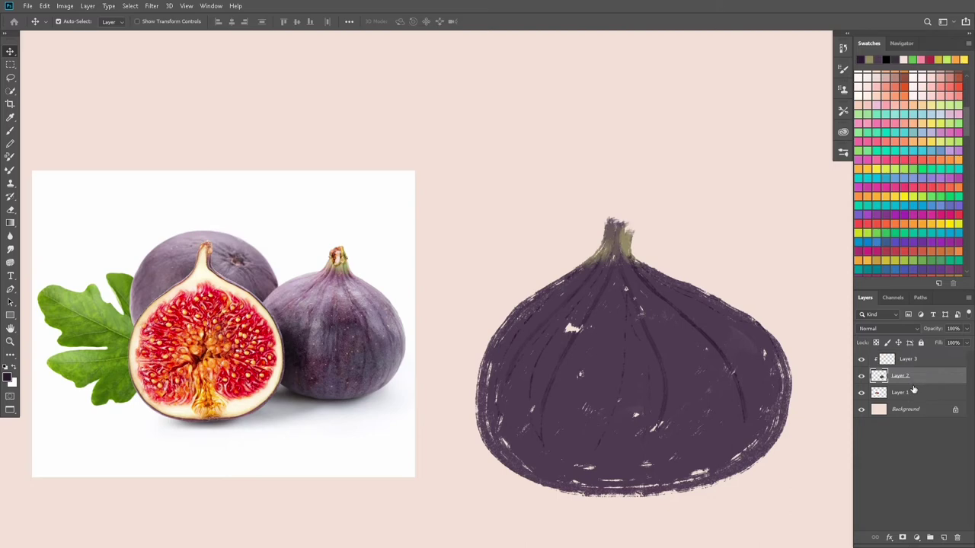
key("ctrl+j")
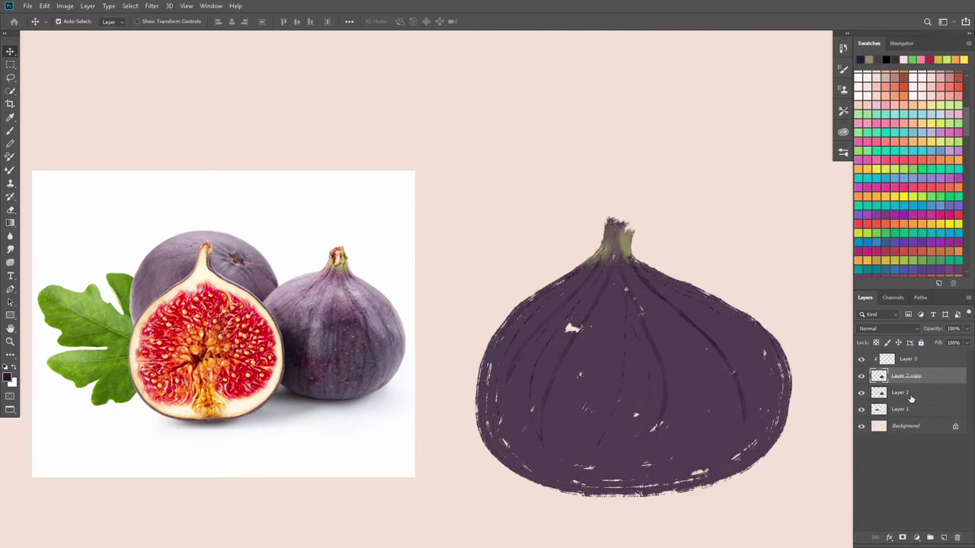
Step: Merge Layer 2 copy into Layer 3, after undoing a merge that included Layer 1
left_click(913, 409)
left_click(919, 376, "ctrl")
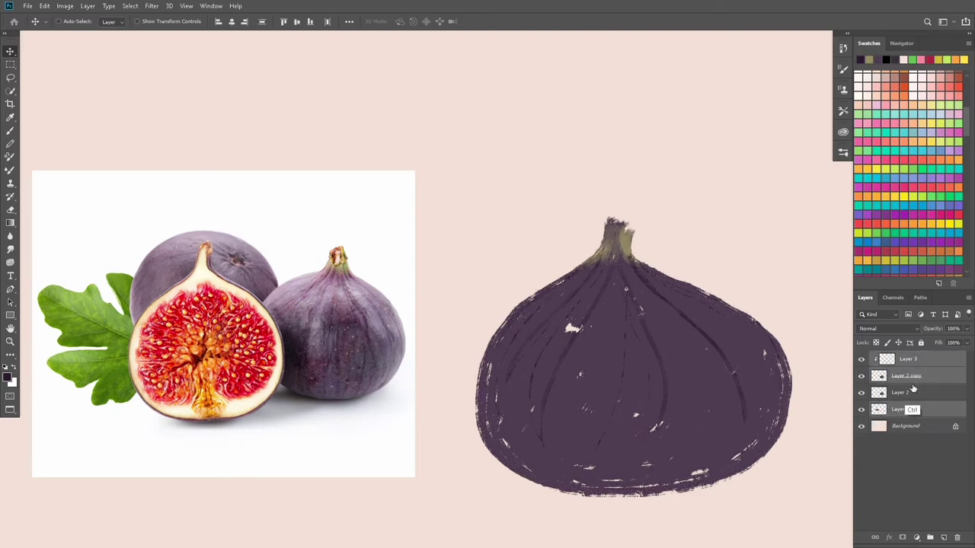
key("ctrl+e")
key("ctrl+z")
left_click(928, 376)
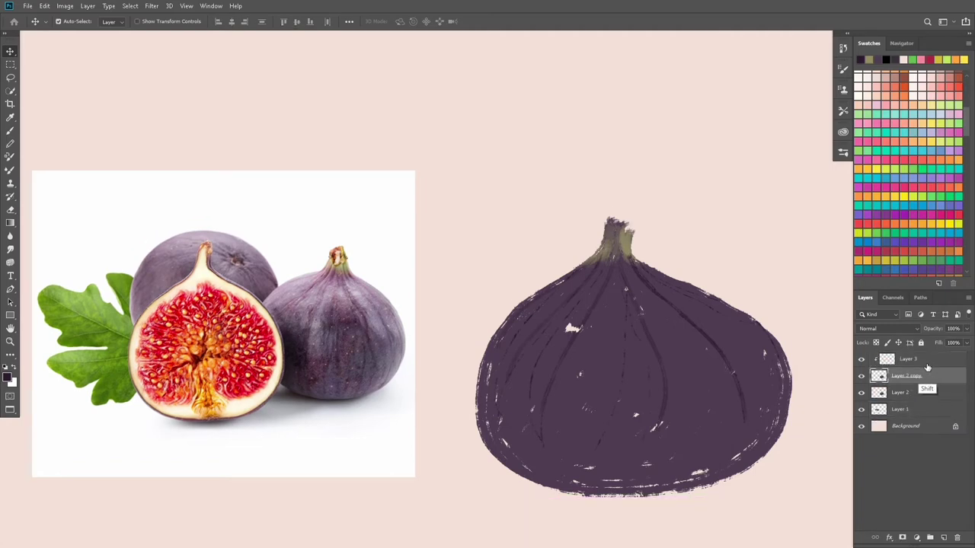
left_click(861, 377)
key("ctrl+e")
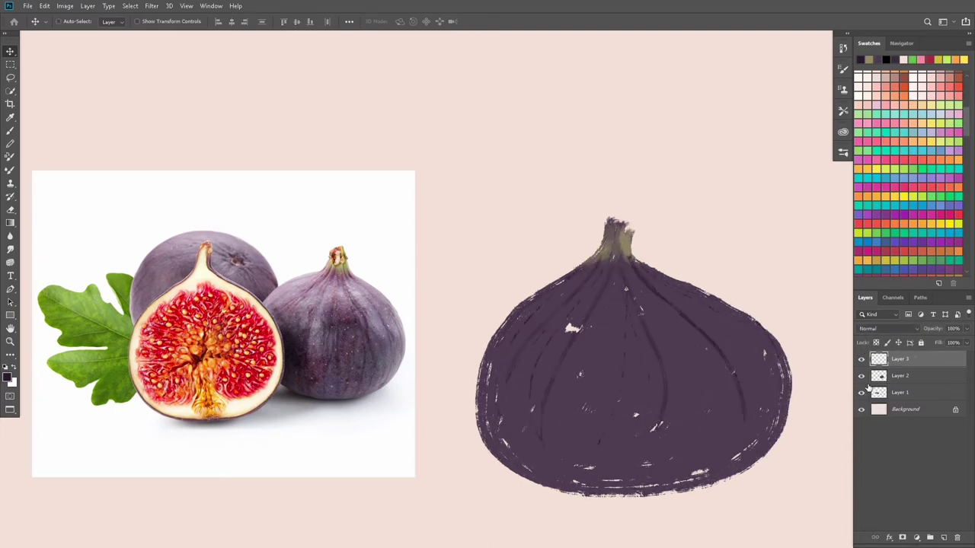
Step: Hide the lined fig layer and shift the plain purple fig up and left
left_click_drag(675, 361, 376, 104)
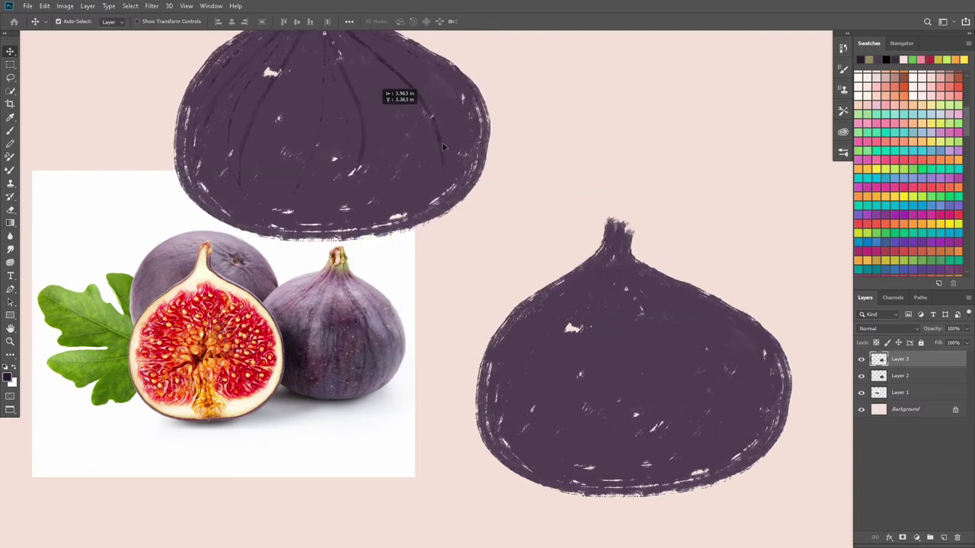
left_click(861, 358)
left_click_drag(670, 365, 649, 309)
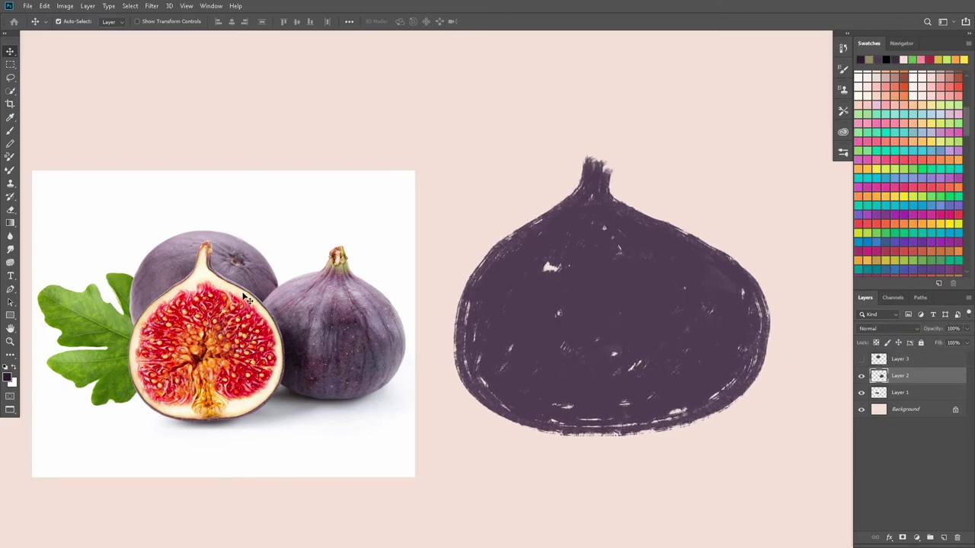
key("b")
left_click(219, 285, "alt")
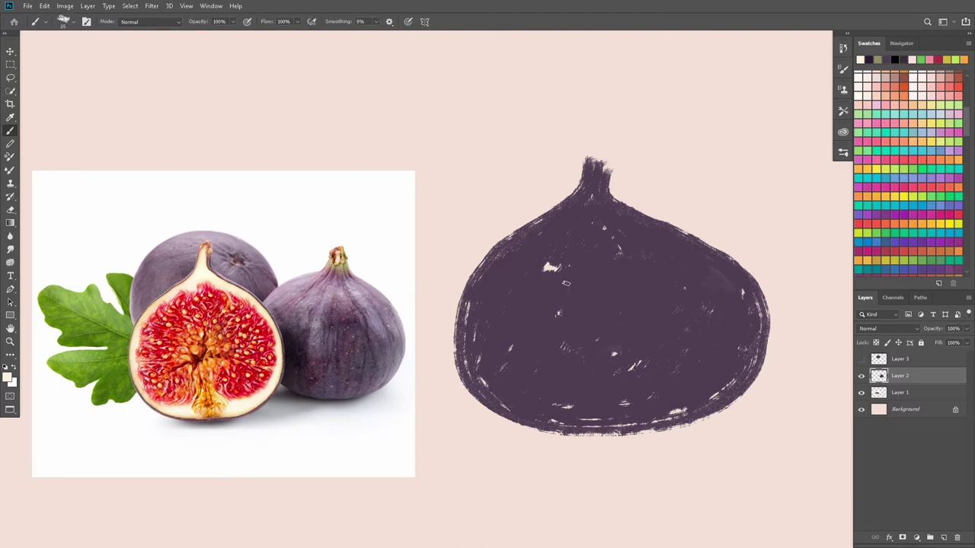
Step: Enlarge the brush, add Layer 4, and paint a cream stroke inside the fig
key("bracketright")
key("bracketright")
key("bracketright")
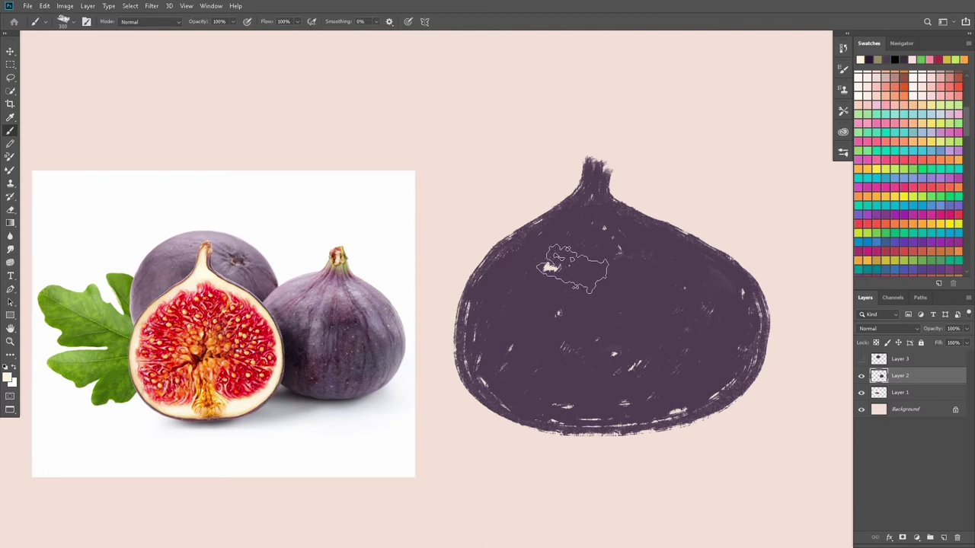
key("ctrl+shift+n")
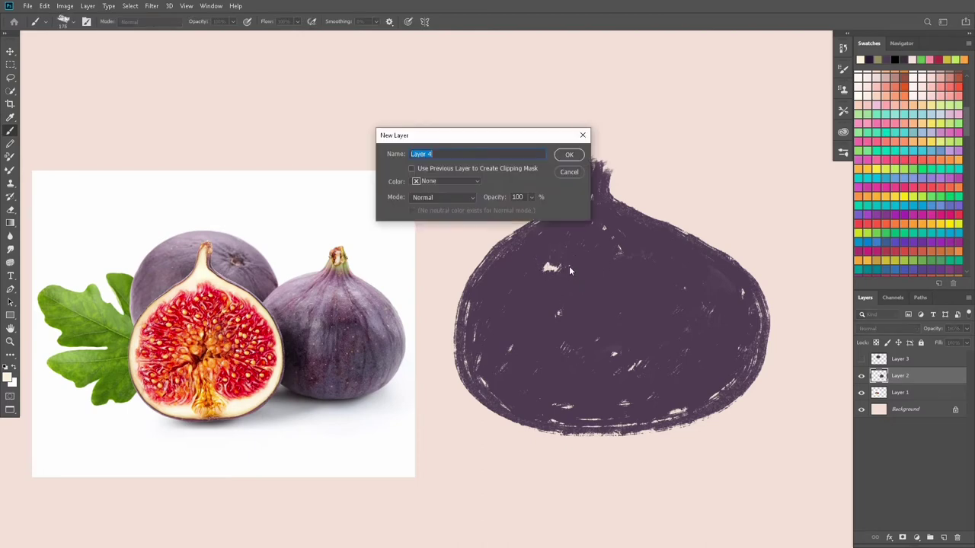
key("Return")
left_click_drag(586, 221, 495, 341)
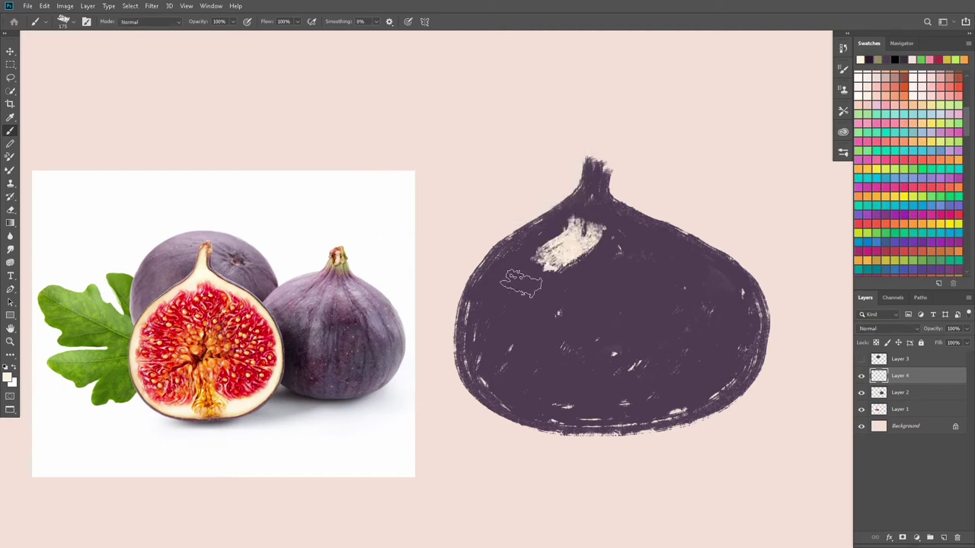
key("ctrl+z")
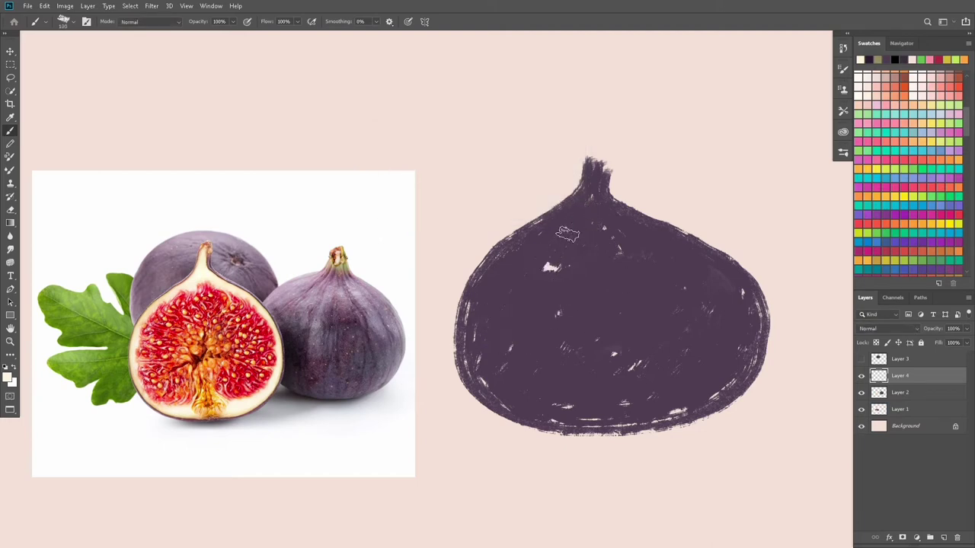
mouse_move(588, 214)
left_mouse_down()
mouse_move(500, 309)
mouse_move(698, 385)
mouse_move(731, 323)
mouse_move(712, 270)
mouse_move(590, 217)
mouse_move(522, 311)
mouse_move(579, 308)
mouse_move(632, 228)
mouse_move(712, 347)
mouse_move(689, 377)
mouse_move(663, 389)
mouse_move(686, 319)
mouse_move(661, 335)
mouse_move(656, 259)
mouse_move(629, 281)
mouse_move(553, 298)
mouse_move(543, 289)
mouse_move(512, 334)
mouse_move(591, 393)
mouse_move(632, 357)
mouse_move(609, 373)
mouse_move(525, 342)
left_mouse_up()
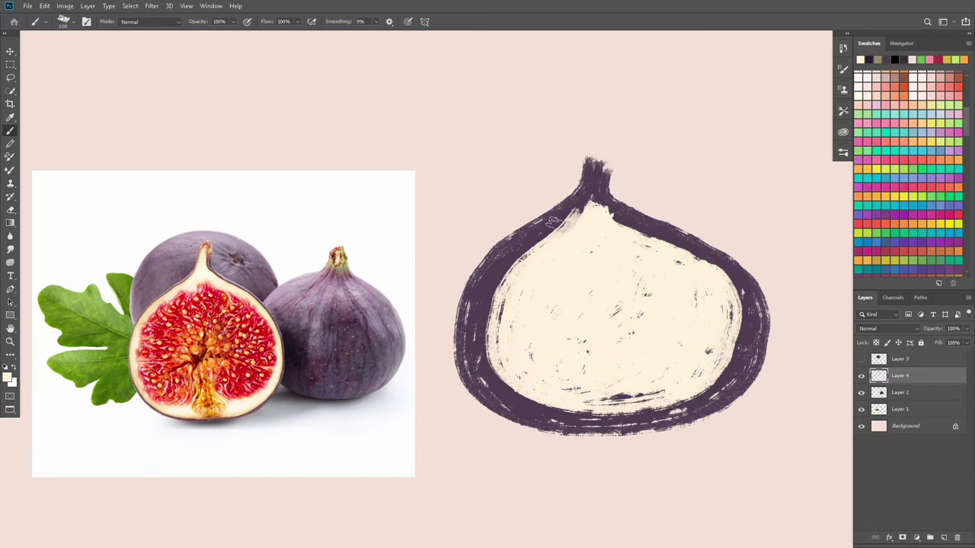
Step: Cover the fig's inner edges with cream, leaving only a thin purple rim
mouse_move(581, 217)
left_mouse_down()
mouse_move(522, 250)
mouse_move(496, 284)
mouse_move(496, 340)
left_mouse_up()
mouse_move(568, 215)
left_mouse_down()
mouse_move(518, 255)
mouse_move(481, 312)
mouse_move(487, 363)
mouse_move(475, 321)
mouse_move(491, 381)
mouse_move(563, 400)
left_mouse_up()
left_click_drag(564, 399, 498, 366)
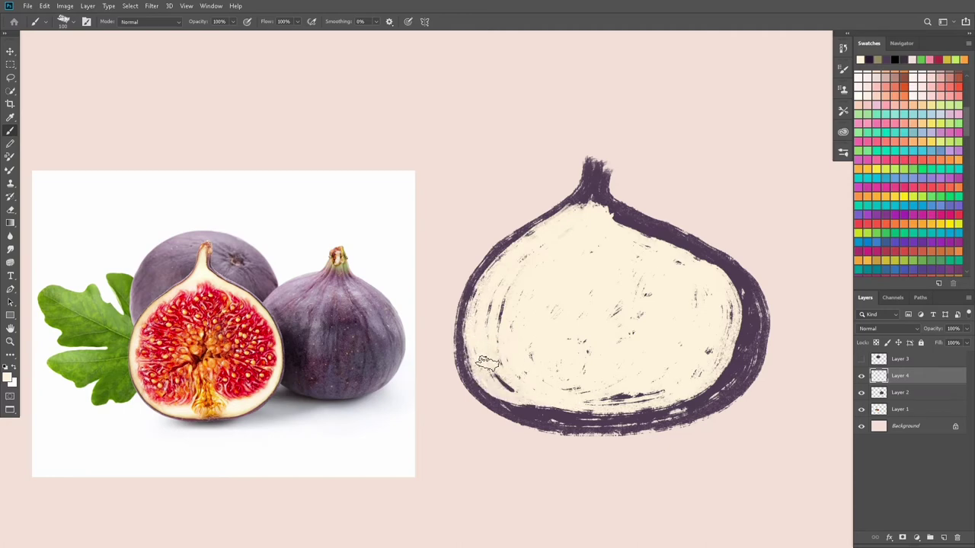
mouse_move(482, 363)
left_mouse_down()
mouse_move(592, 409)
mouse_move(642, 406)
left_mouse_up()
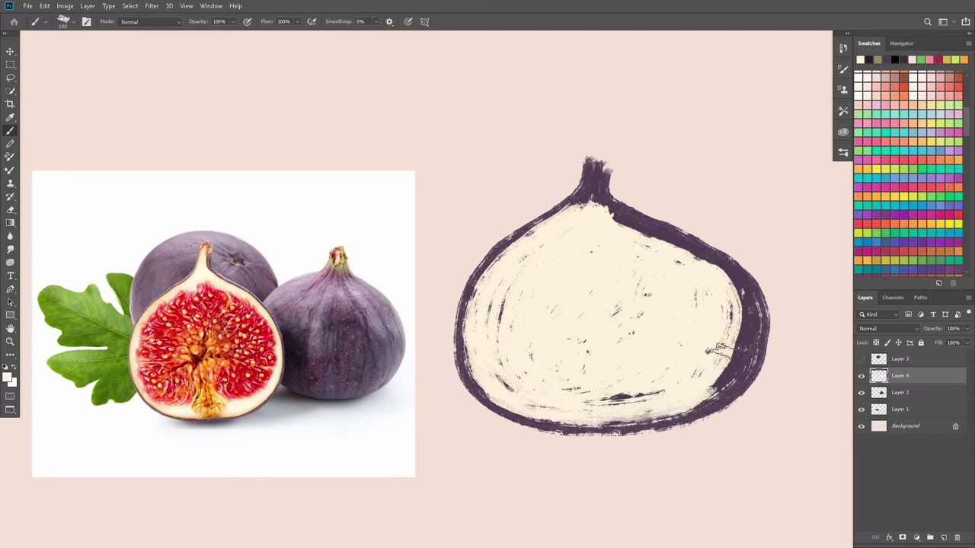
mouse_move(614, 218)
left_mouse_down()
mouse_move(715, 270)
mouse_move(743, 324)
mouse_move(726, 366)
left_mouse_up()
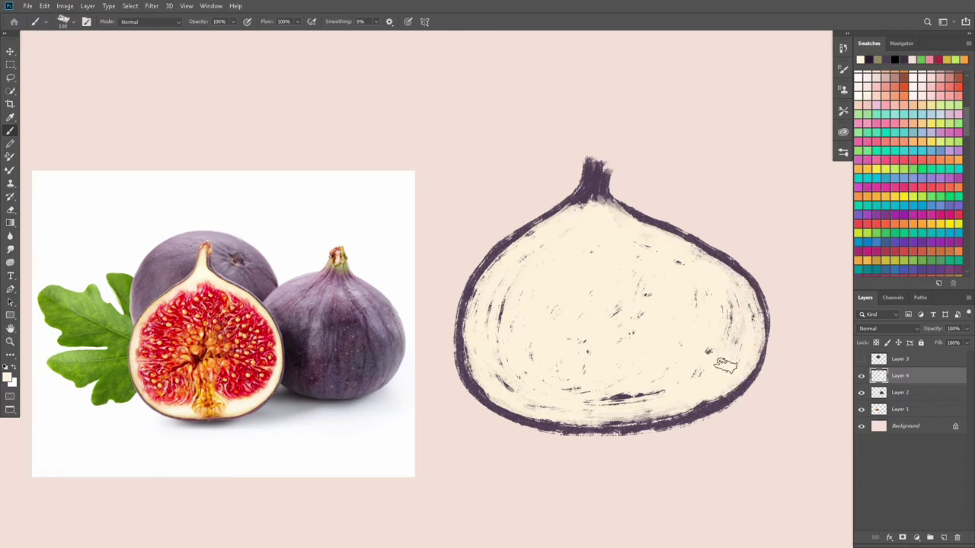
left_click_drag(589, 410, 651, 388)
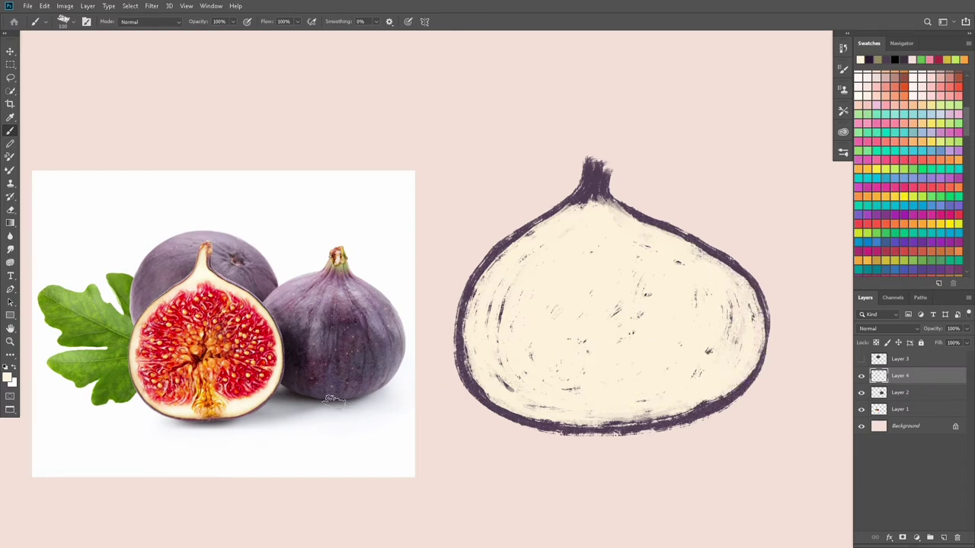
Step: Sample red from the photo's fig flesh and try a red stroke, then undo it
key("i")
left_click(265, 330)
key("b")
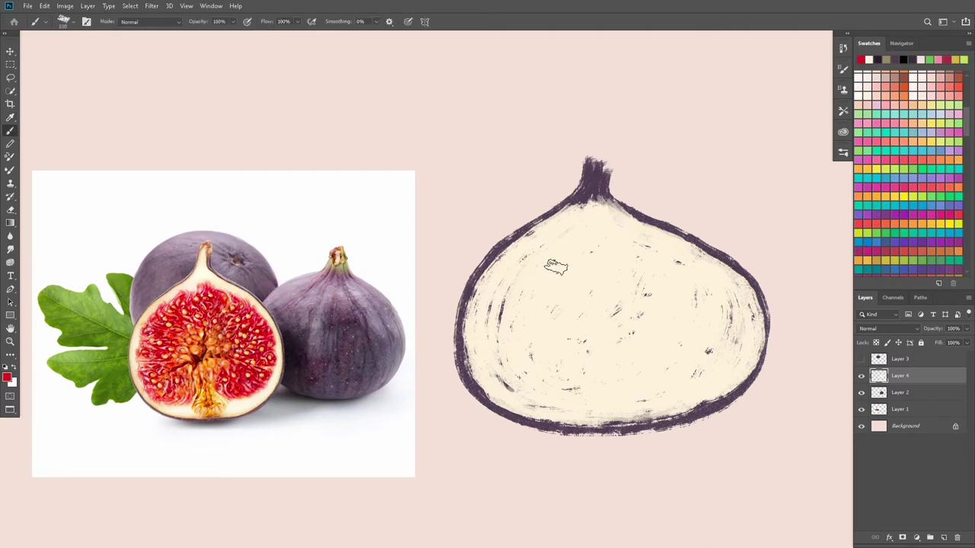
mouse_move(542, 257)
left_mouse_down()
mouse_move(518, 316)
mouse_move(563, 312)
left_mouse_up()
key("ctrl+z")
Step: Add Layer 5 and paint a loop of red flesh inside the fig
key("ctrl+shift+n")
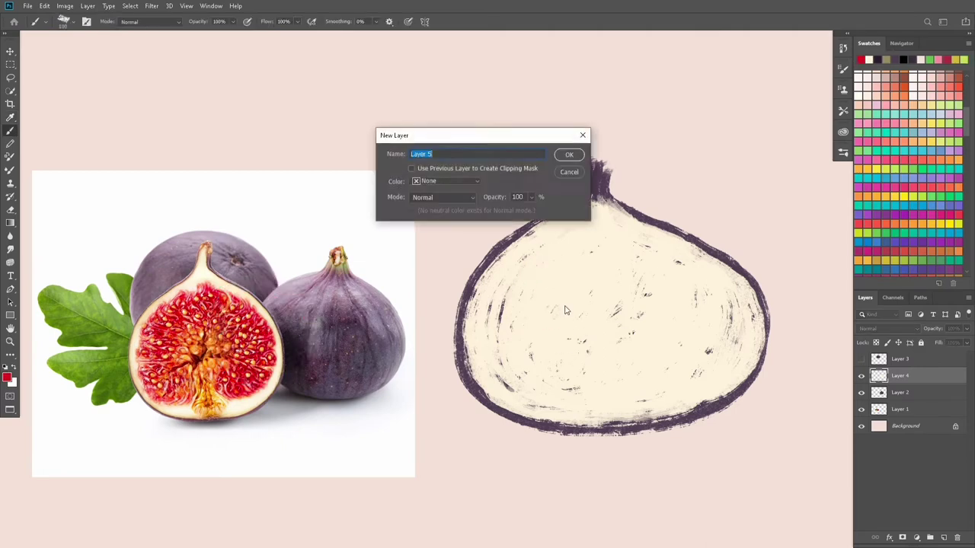
key("Return")
mouse_move(597, 233)
left_mouse_down()
mouse_move(522, 343)
mouse_move(633, 386)
mouse_move(695, 314)
mouse_move(576, 260)
mouse_move(568, 346)
mouse_move(563, 312)
mouse_move(591, 240)
mouse_move(507, 329)
mouse_move(579, 396)
mouse_move(685, 324)
mouse_move(601, 237)
mouse_move(667, 308)
mouse_move(632, 358)
mouse_move(598, 271)
mouse_move(664, 273)
mouse_move(635, 373)
mouse_move(563, 357)
mouse_move(560, 253)
mouse_move(527, 271)
mouse_move(571, 236)
mouse_move(503, 358)
left_mouse_up()
key("ctrl+z")
Step: Extend the red flesh into the left, right, top and bottom gaps, leaving a thin cream rim
mouse_move(530, 272)
left_mouse_down()
mouse_move(502, 366)
mouse_move(560, 236)
mouse_move(514, 274)
mouse_move(526, 374)
mouse_move(510, 385)
mouse_move(568, 399)
mouse_move(605, 388)
mouse_move(556, 360)
mouse_move(582, 376)
mouse_move(647, 385)
mouse_move(723, 328)
mouse_move(693, 368)
mouse_move(686, 290)
left_mouse_up()
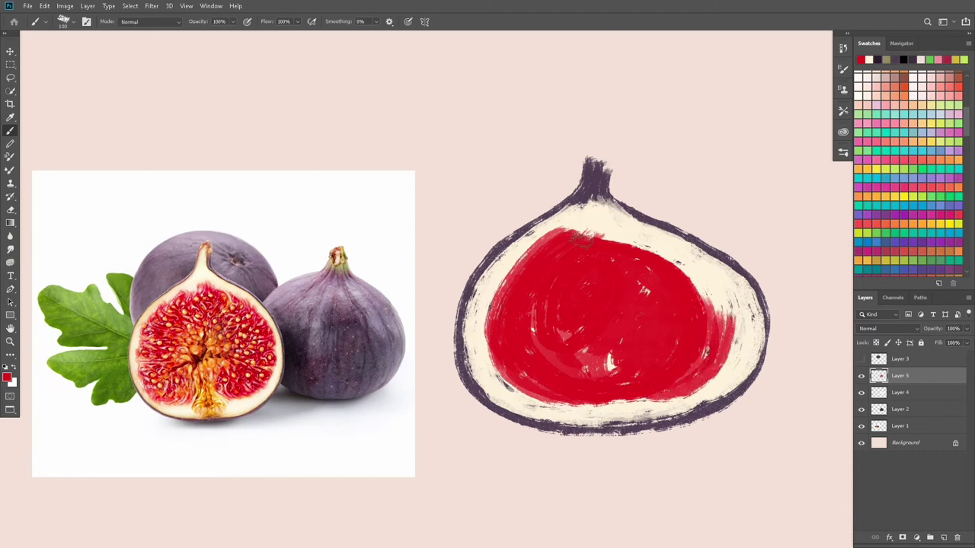
mouse_move(612, 239)
left_mouse_down()
mouse_move(578, 228)
mouse_move(594, 217)
left_mouse_up()
mouse_move(660, 257)
left_mouse_down()
mouse_move(609, 229)
mouse_move(723, 319)
mouse_move(658, 251)
mouse_move(708, 266)
mouse_move(624, 236)
mouse_move(603, 241)
mouse_move(580, 216)
mouse_move(565, 239)
mouse_move(598, 212)
mouse_move(677, 272)
mouse_move(684, 333)
mouse_move(658, 297)
mouse_move(690, 258)
mouse_move(729, 309)
mouse_move(731, 335)
mouse_move(698, 375)
mouse_move(651, 394)
mouse_move(564, 402)
left_mouse_up()
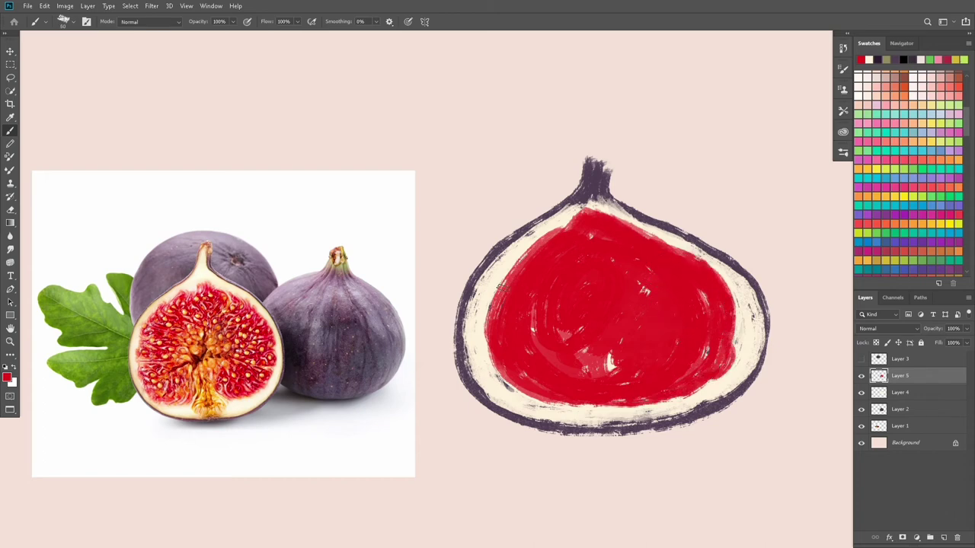
left_click_drag(499, 287, 504, 325)
Step: Add a layer clipped to the flesh and fill it with red sampled from the photo
left_click(943, 537)
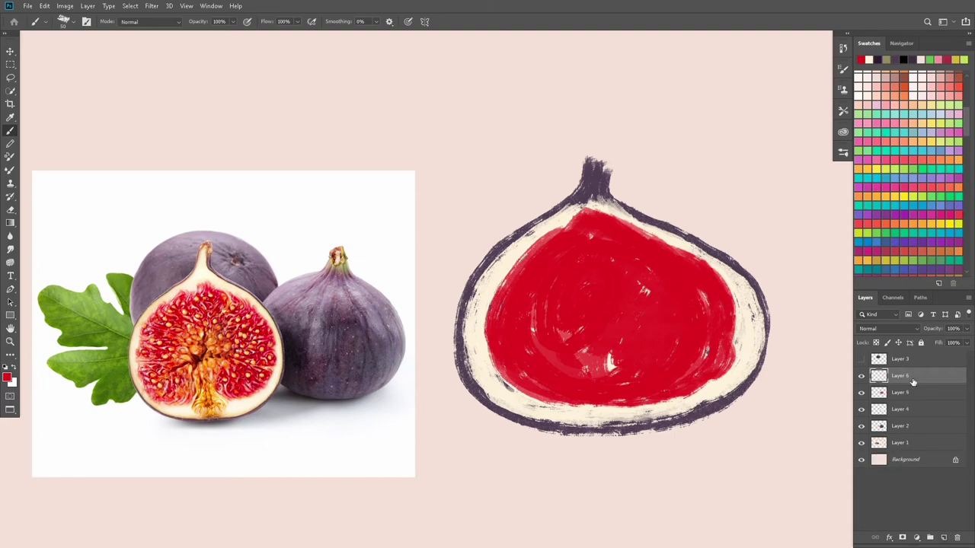
left_click(917, 383, "alt")
key("i")
left_click(162, 325)
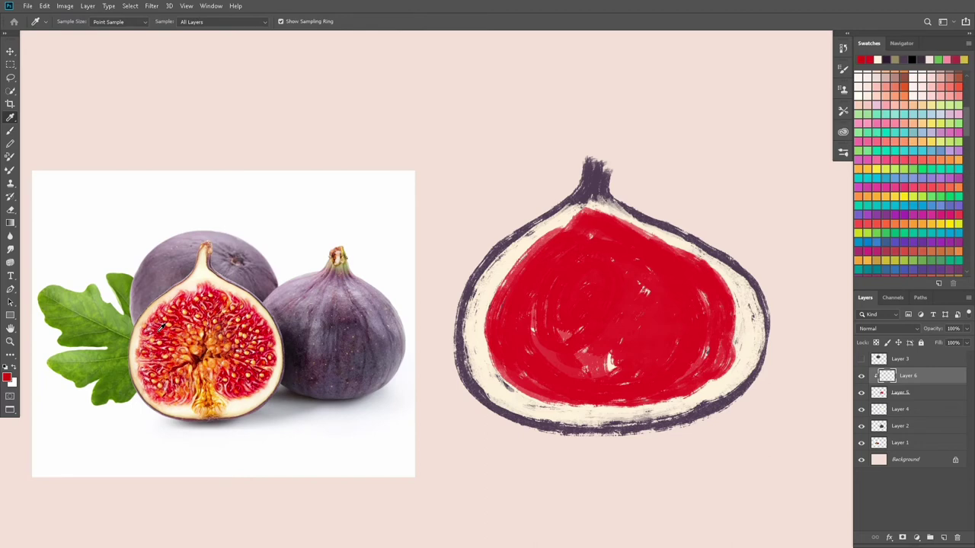
key("alt+BackSpace")
Step: Refill with deeper red #b3302c, merge it into Layer 6, and add new Layer 7
left_click(9, 379)
left_click(613, 383)
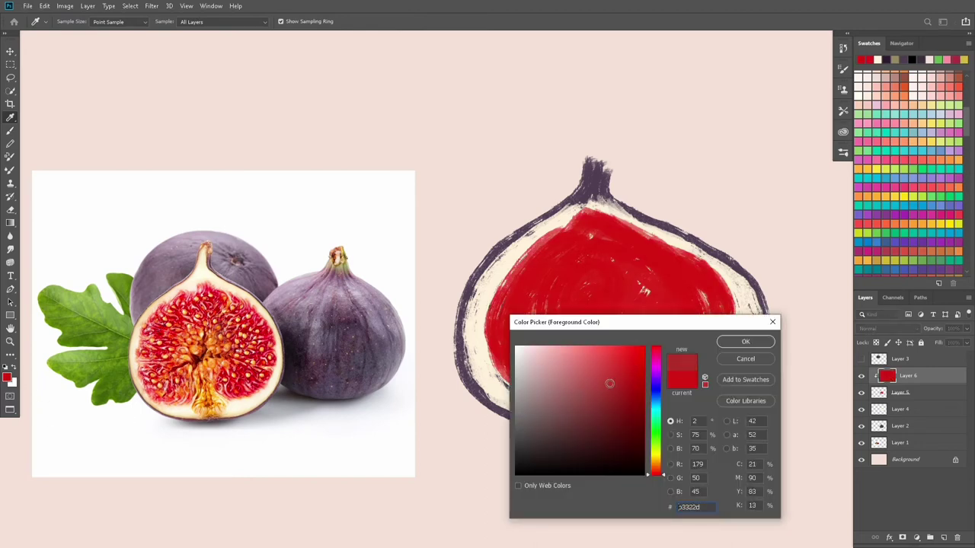
key("Return")
key("alt+BackSpace")
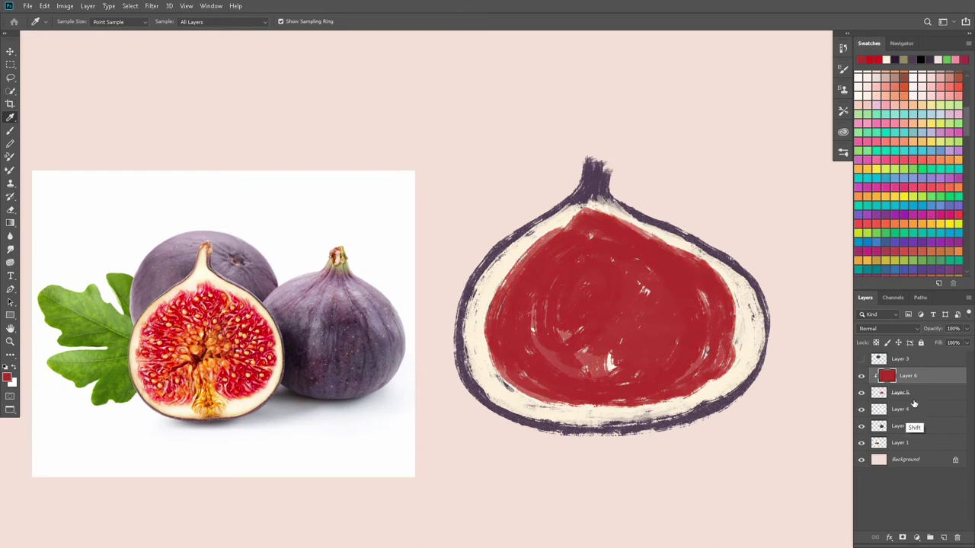
key("ctrl+e")
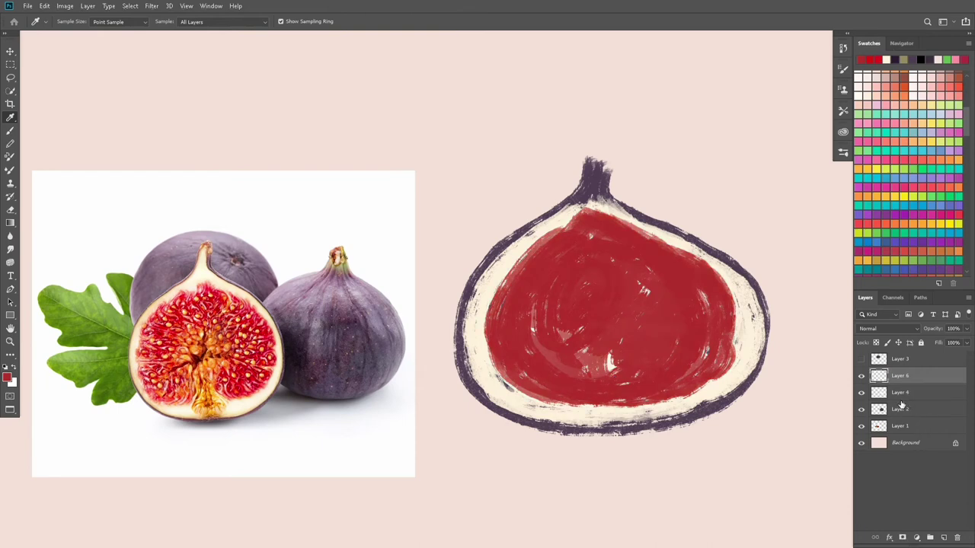
key("ctrl+shift+n")
key("Return")
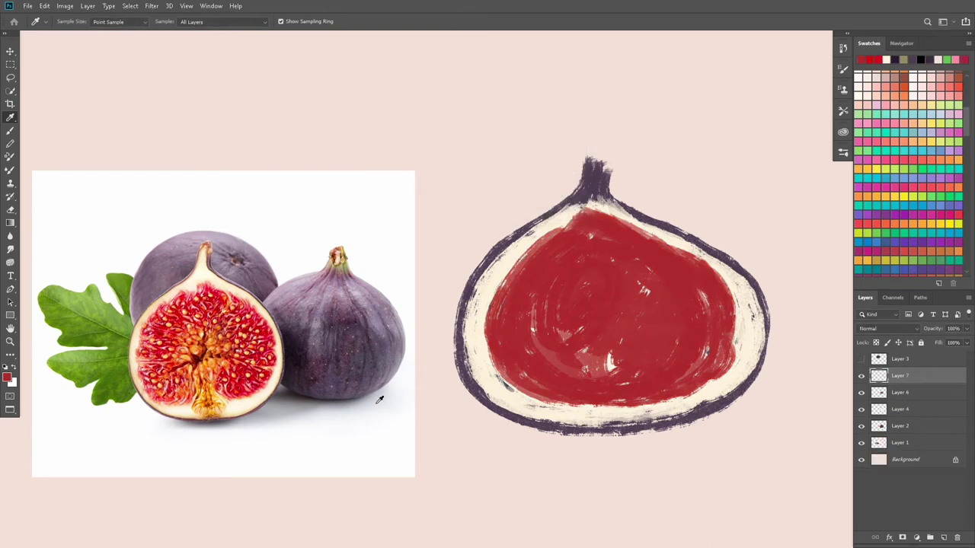
Step: Sample orange from the photo and paint arcs of seeds across the centre and left flesh
left_click(172, 321)
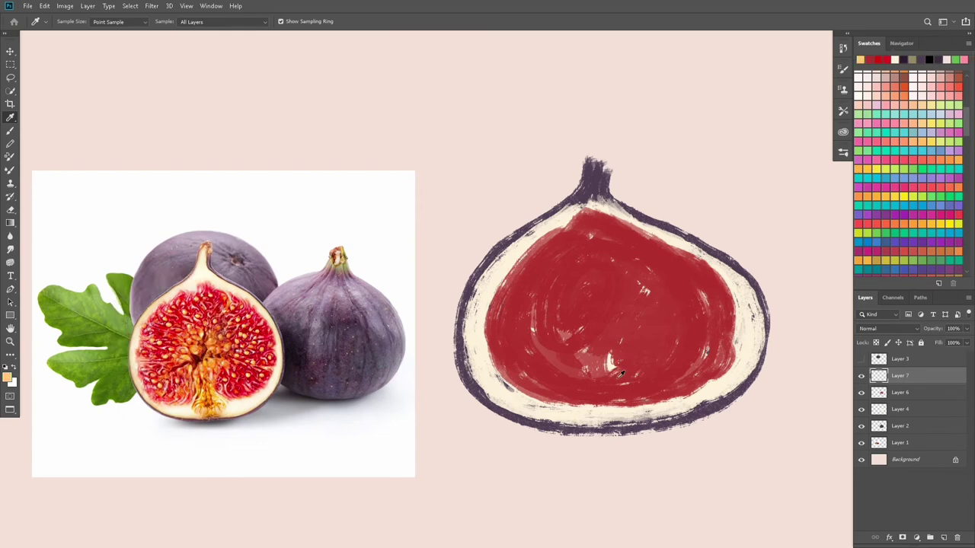
key("b")
left_click(568, 354)
left_click(575, 331)
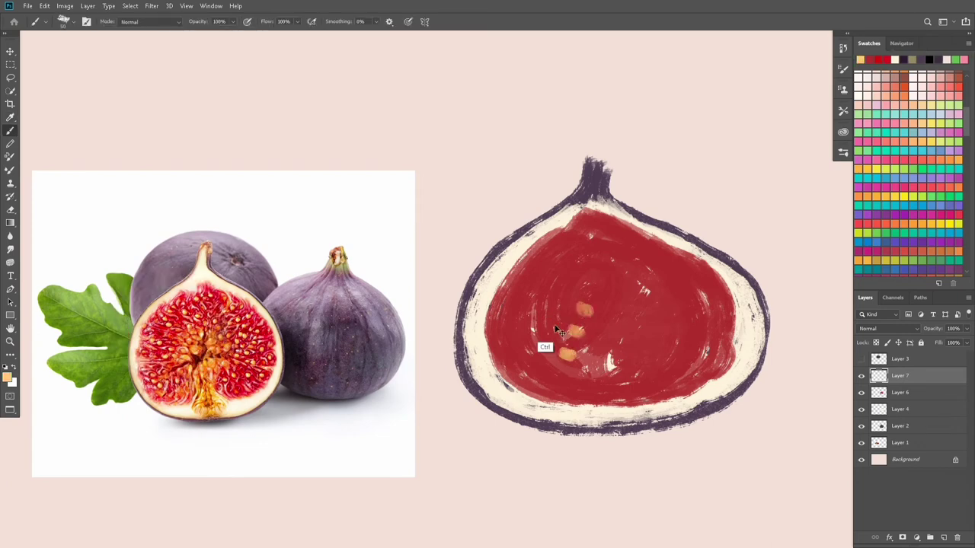
key("ctrl+z")
key("ctrl+z")
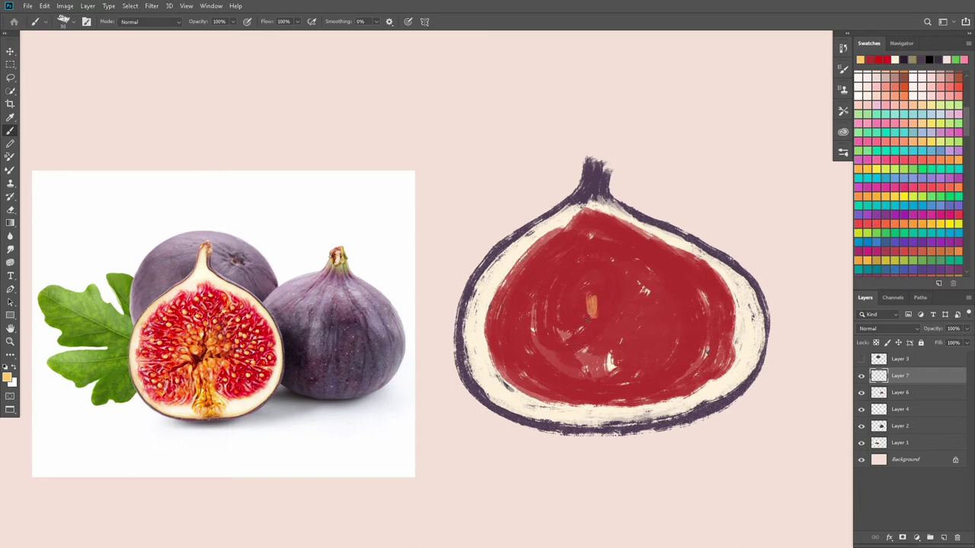
left_click(578, 315)
left_click_drag(583, 296, 591, 289)
mouse_move(600, 290)
left_mouse_down()
mouse_move(607, 280)
mouse_move(628, 283)
mouse_move(649, 315)
mouse_move(640, 332)
left_mouse_up()
left_click_drag(605, 347, 614, 342)
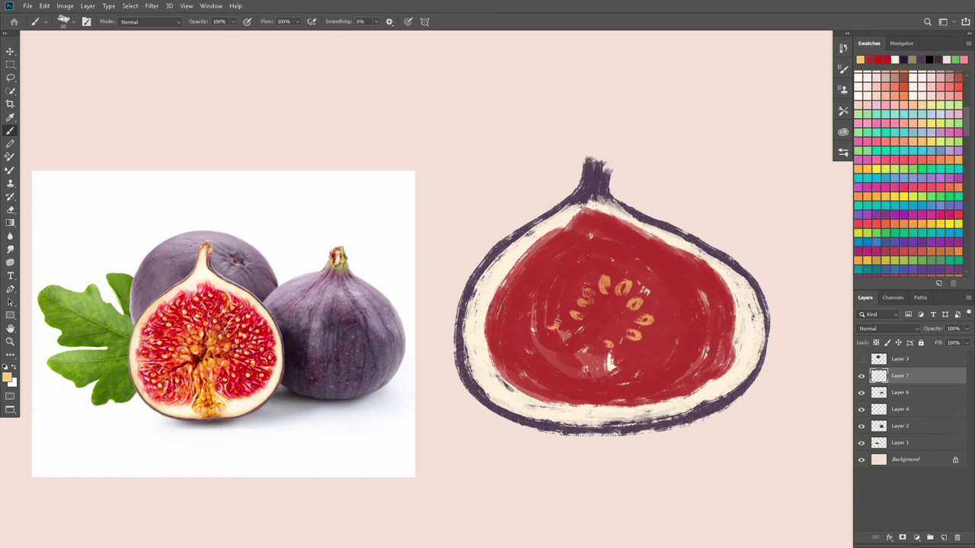
left_click_drag(553, 327, 555, 320)
left_click_drag(550, 311, 565, 274)
left_click_drag(520, 303, 527, 295)
left_click_drag(513, 320, 520, 314)
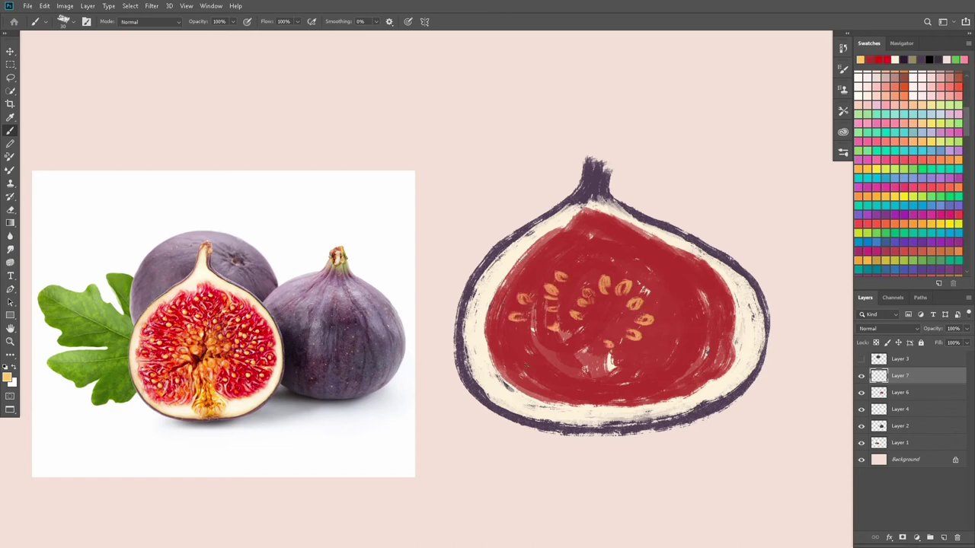
Step: Add more orange seeds along the bottom, right edge, upper flesh and left edge
left_click_drag(520, 365, 527, 359)
left_click_drag(536, 372, 571, 368)
left_click_drag(677, 354, 690, 349)
left_click_drag(682, 330, 698, 309)
mouse_move(691, 304)
left_mouse_down()
mouse_move(707, 296)
mouse_move(685, 277)
left_mouse_up()
mouse_move(673, 275)
left_mouse_down()
mouse_move(679, 268)
mouse_move(643, 244)
mouse_move(601, 243)
left_mouse_up()
left_click_drag(578, 252, 621, 223)
left_click_drag(708, 279, 717, 266)
left_click_drag(712, 296, 725, 288)
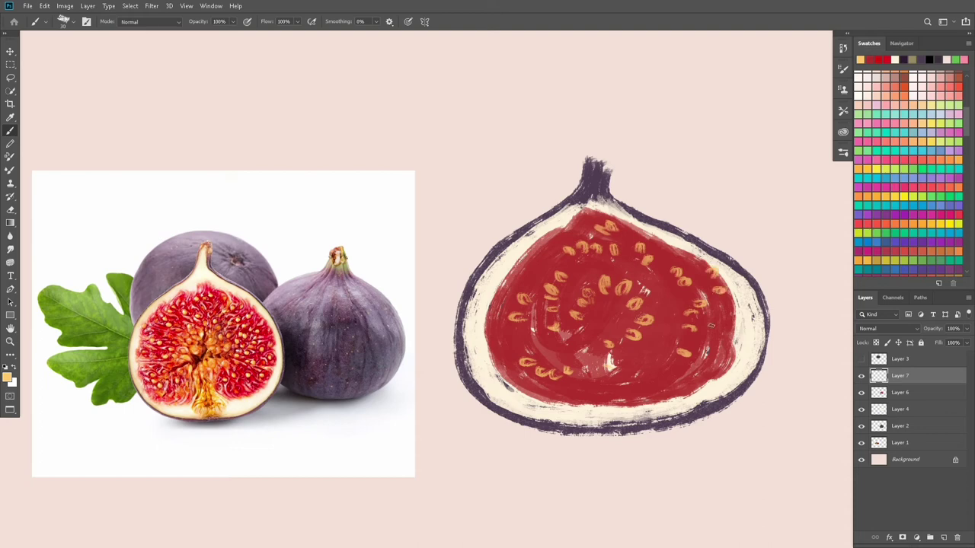
left_click_drag(710, 342, 725, 334)
left_click_drag(696, 362, 716, 355)
mouse_move(667, 376)
left_mouse_down()
mouse_move(686, 367)
mouse_move(550, 389)
left_mouse_up()
left_click_drag(495, 369, 513, 329)
left_click_drag(517, 284, 542, 263)
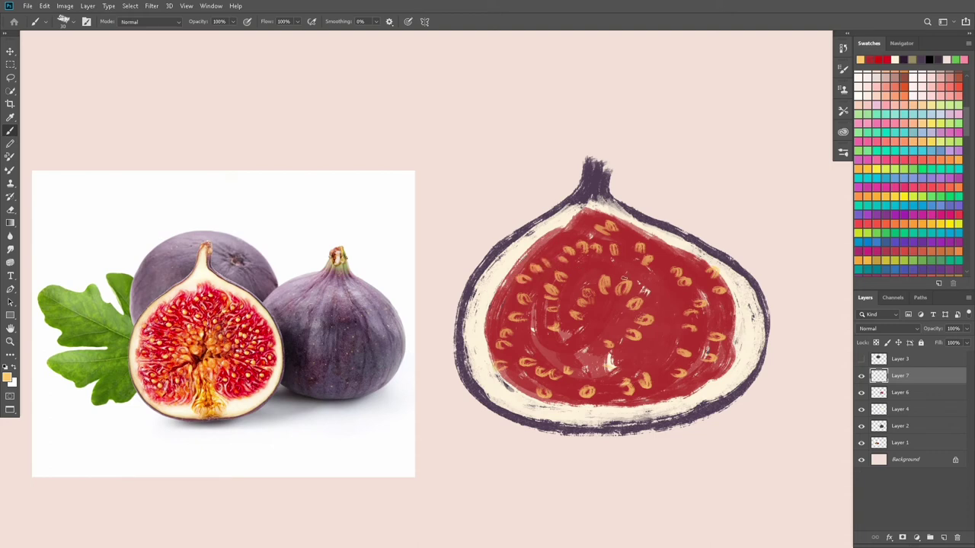
mouse_move(640, 279)
left_mouse_down()
mouse_move(649, 269)
mouse_move(664, 279)
mouse_move(667, 259)
left_mouse_up()
Step: Change the foreground colour to a slightly darker gold
left_click(9, 377)
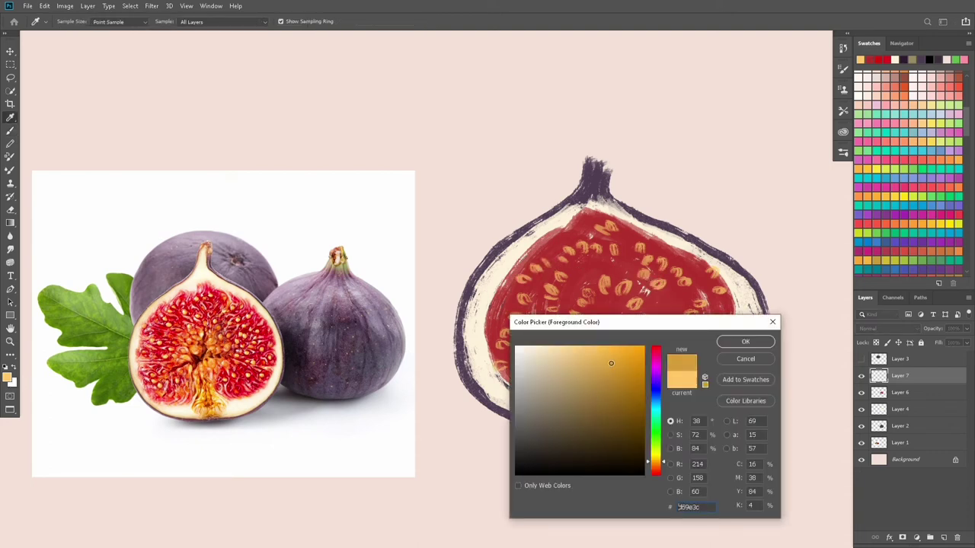
left_click(609, 362)
key("Return")
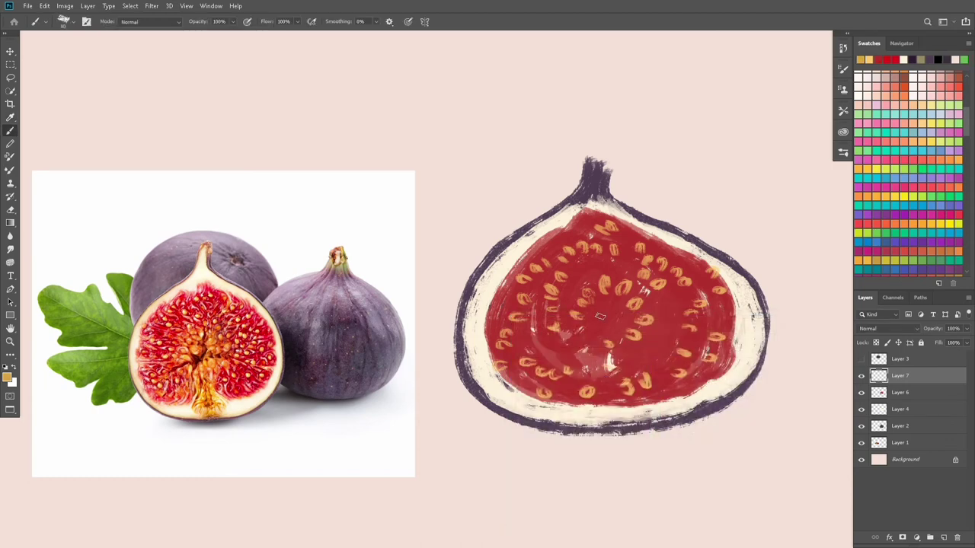
Step: Dab a soft golden core at the centre, then set the foreground to a darker brown
mouse_move(600, 316)
left_mouse_down()
mouse_move(613, 334)
mouse_move(609, 313)
mouse_move(585, 316)
mouse_move(616, 324)
mouse_move(608, 335)
mouse_move(571, 323)
left_mouse_up()
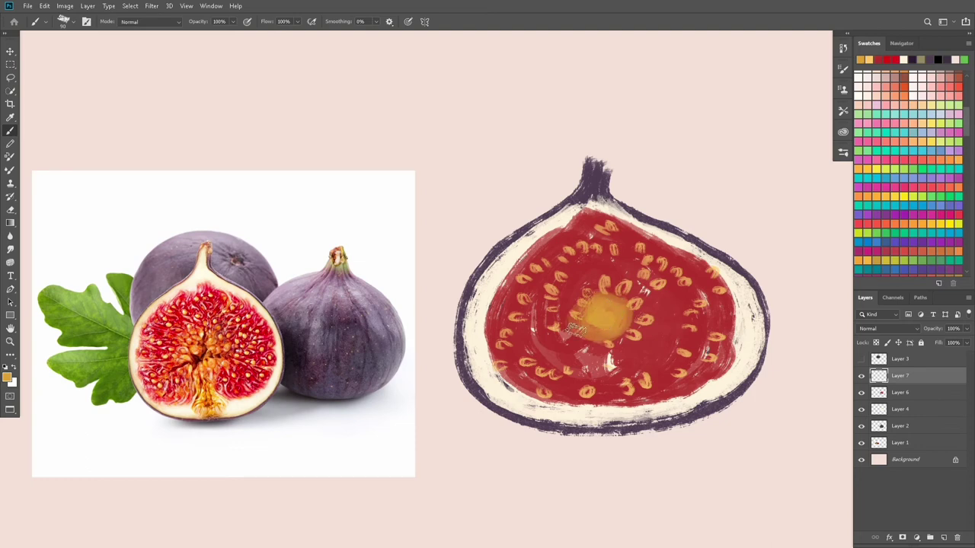
left_click(8, 378)
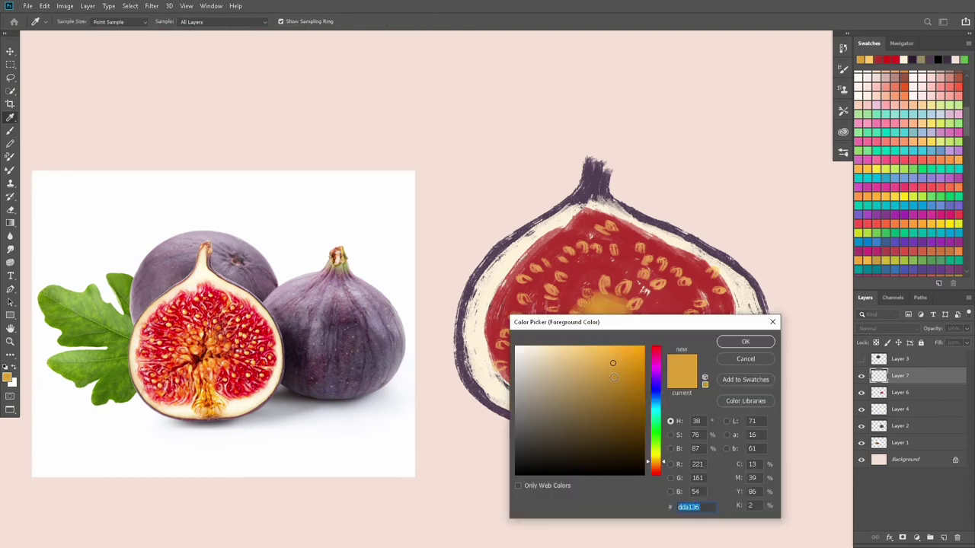
left_click_drag(613, 377, 616, 416)
key("Return")
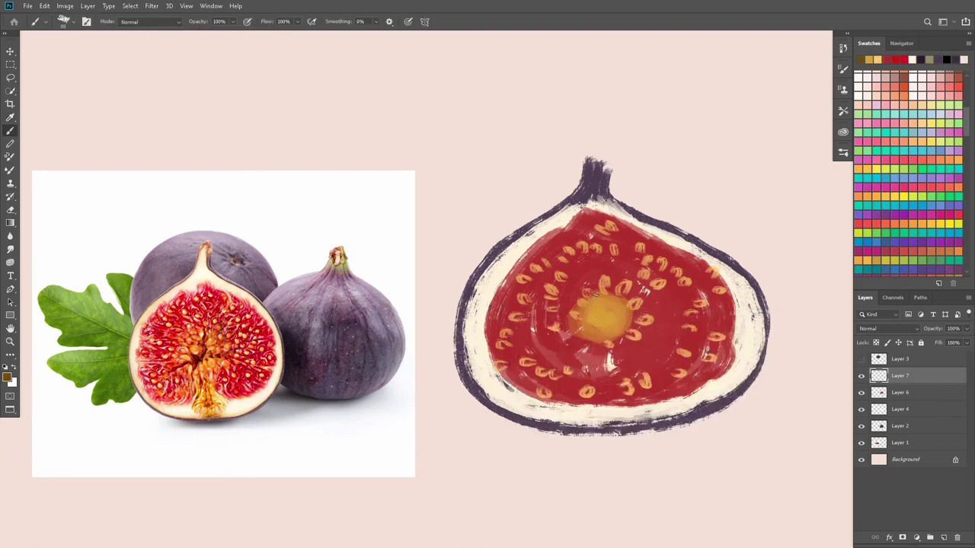
Step: Undo the stray dark stroke and paint a light-orange streak from the core down to the rim
key("ctrl+z")
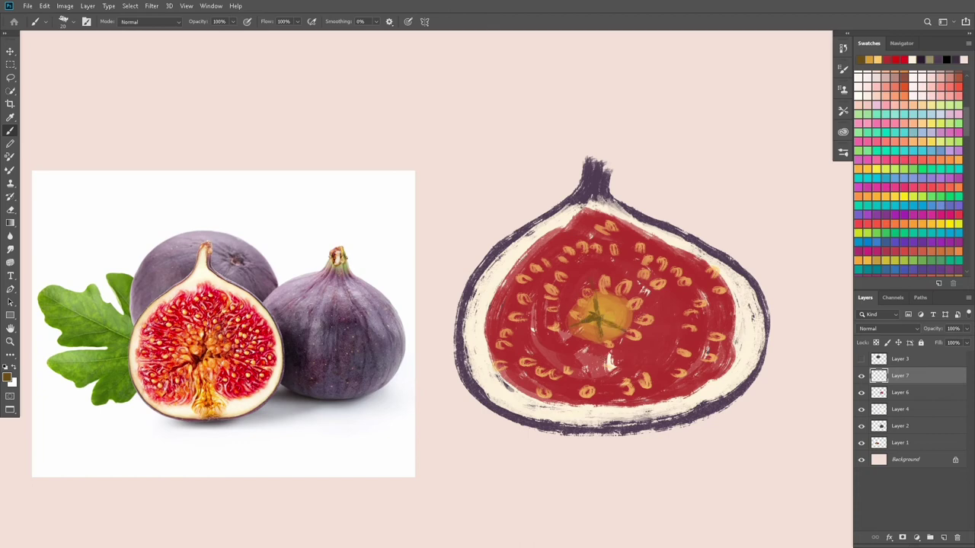
left_click(607, 366, "alt")
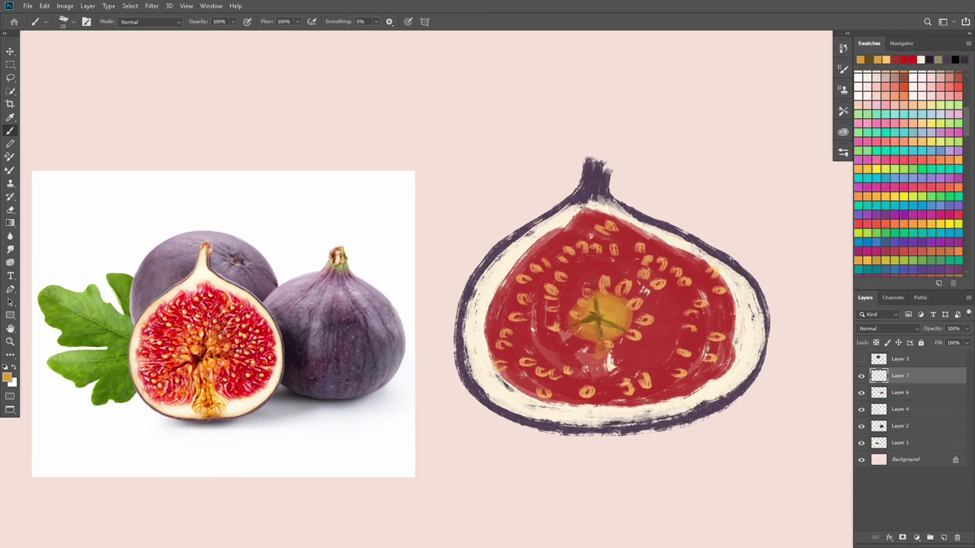
mouse_move(607, 367)
left_mouse_down()
mouse_move(601, 423)
mouse_move(610, 387)
mouse_move(599, 415)
mouse_move(618, 419)
mouse_move(605, 367)
mouse_move(598, 411)
mouse_move(612, 410)
mouse_move(599, 396)
mouse_move(593, 347)
left_mouse_up()
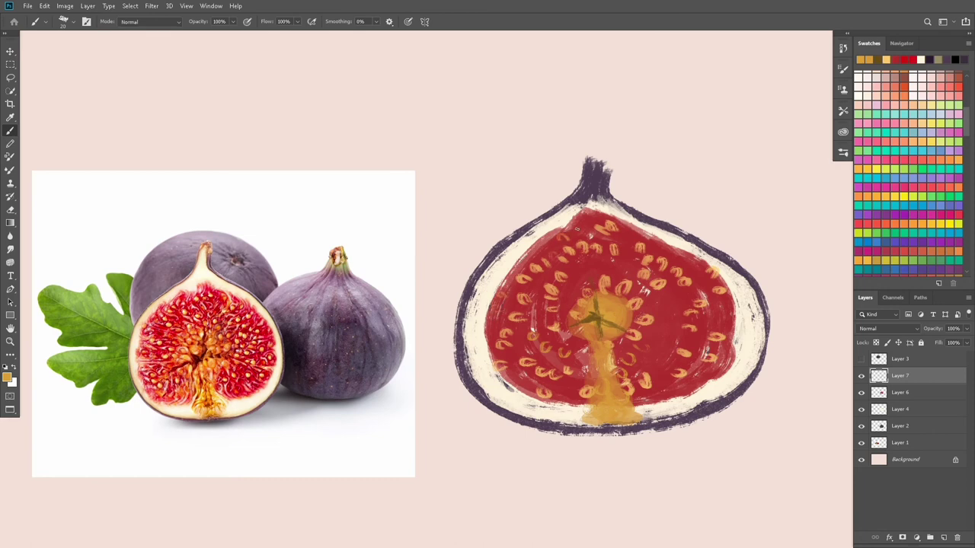
left_click(7, 377)
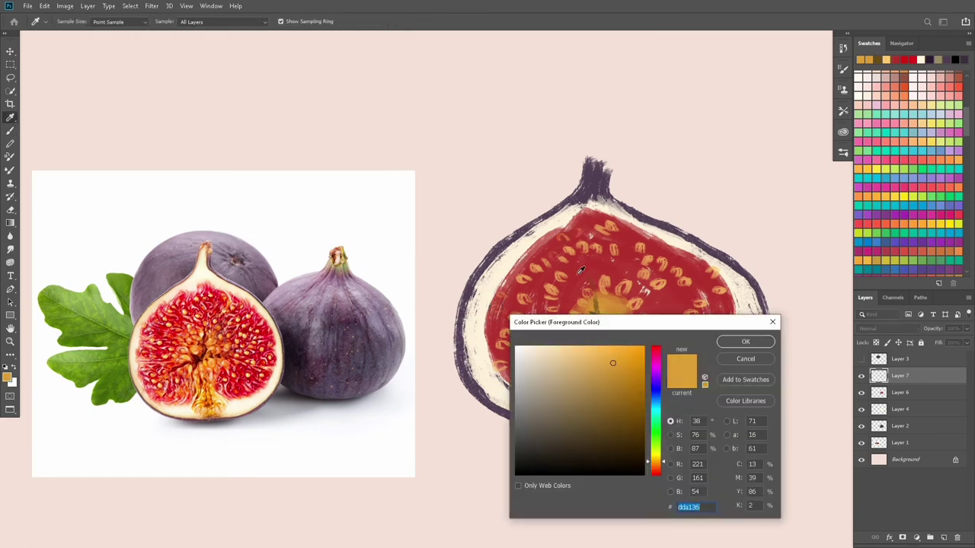
Step: Set the foreground to a darker red for the brush
key("Return")
key("b")
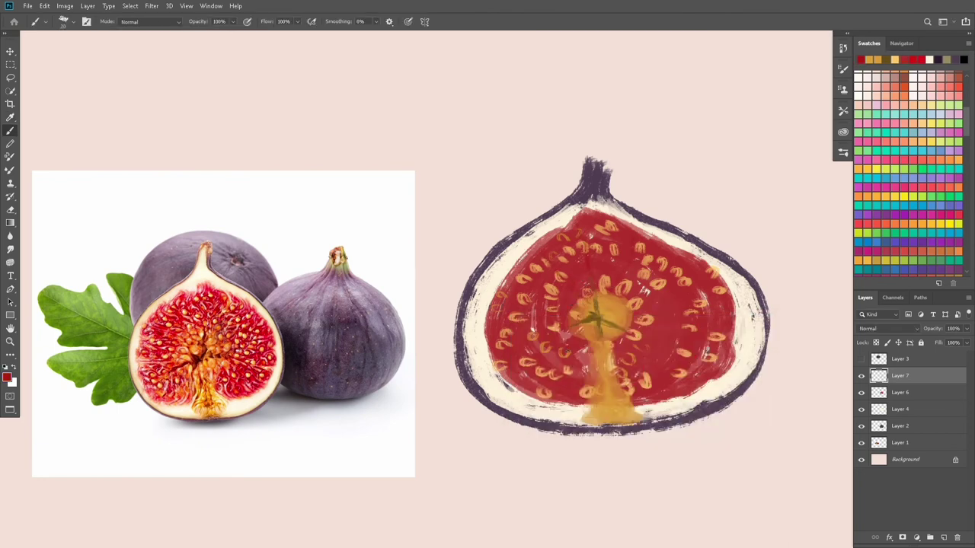
left_click(8, 377)
left_click(632, 415)
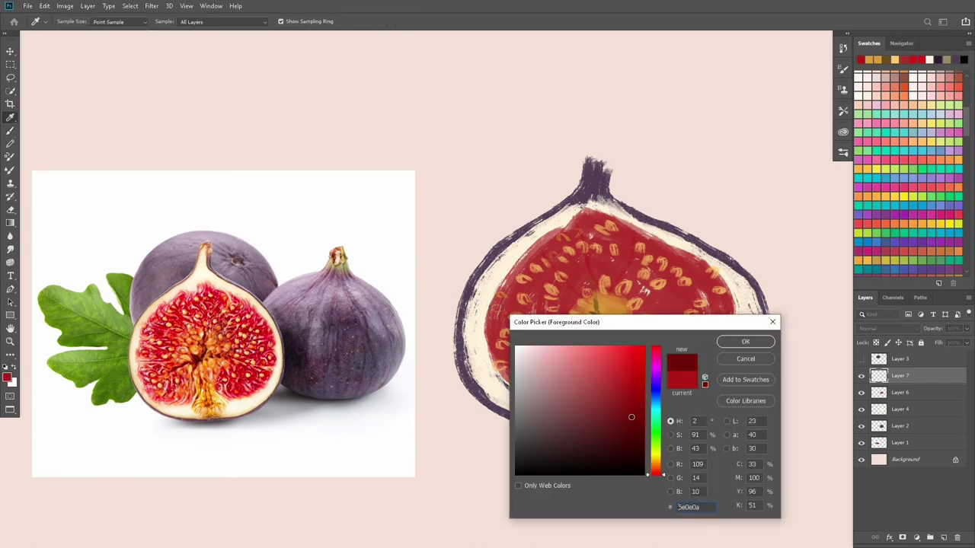
key("Return")
Step: Brush thin dark-red lines radiating from the golden core across the flesh
left_click_drag(637, 320, 681, 338)
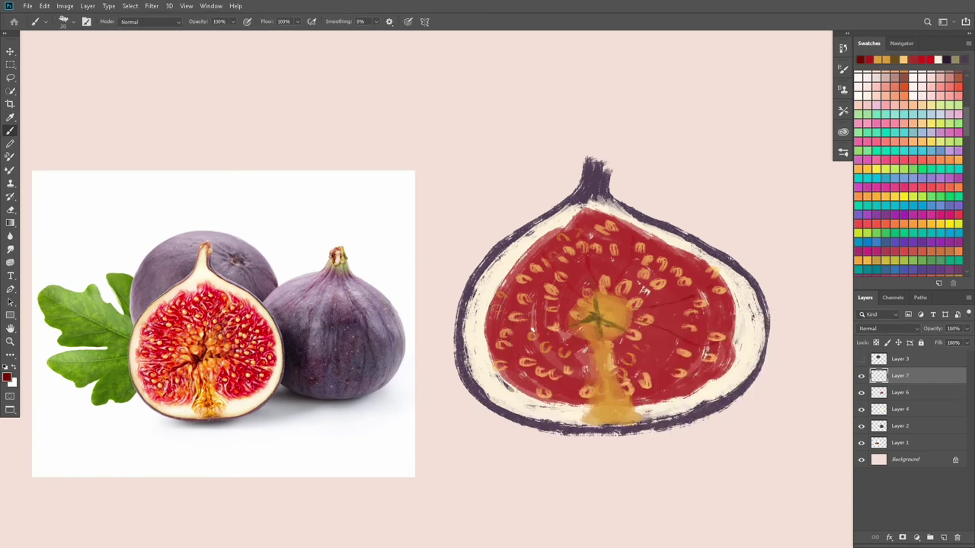
left_click_drag(625, 347, 661, 383)
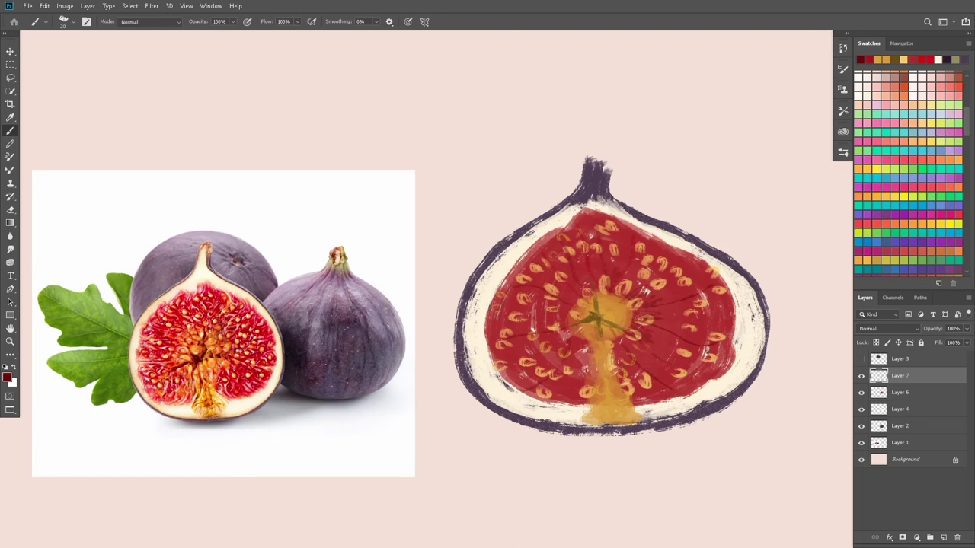
left_click_drag(577, 337, 542, 355)
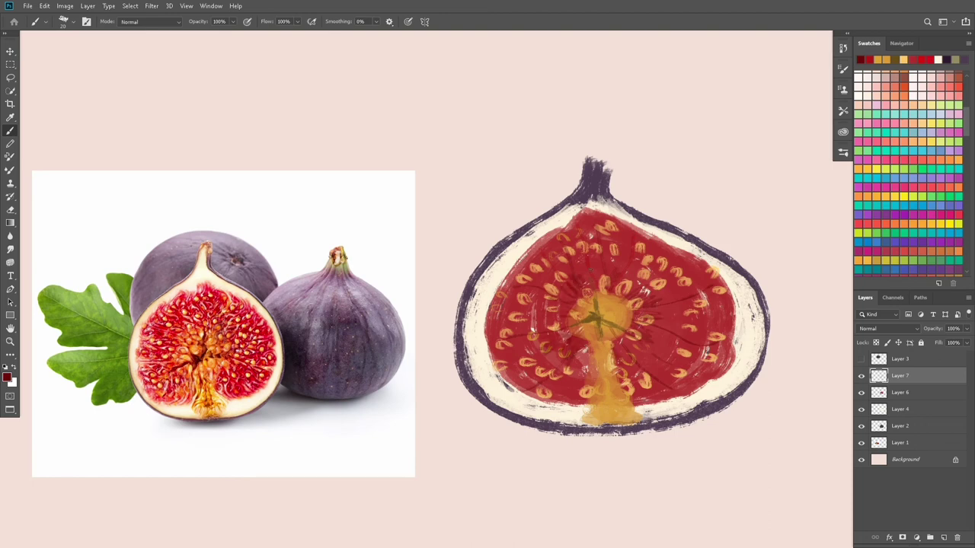
key("ctrl+minus")
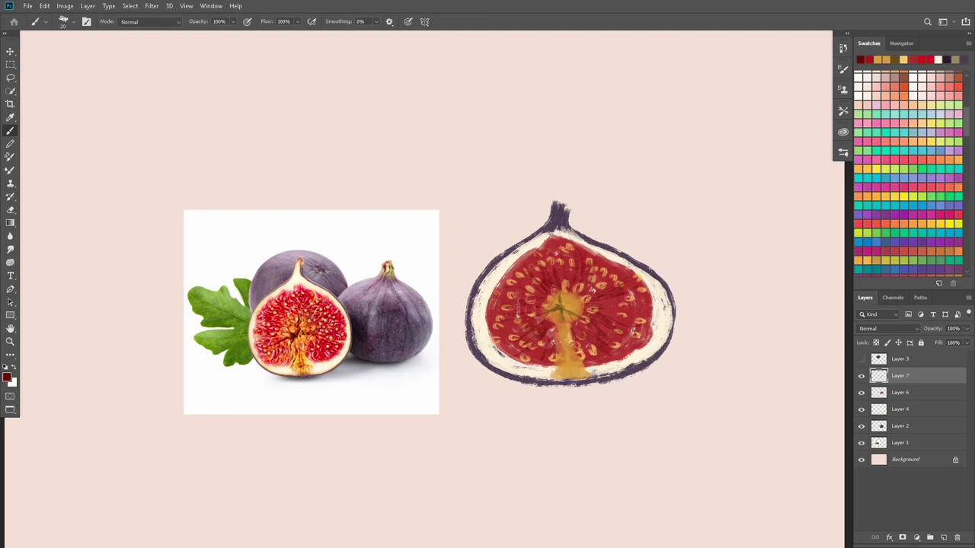
Step: Merge Layers 7, 6, 4 and 2 into one cut-fig layer
left_click(899, 413, "shift")
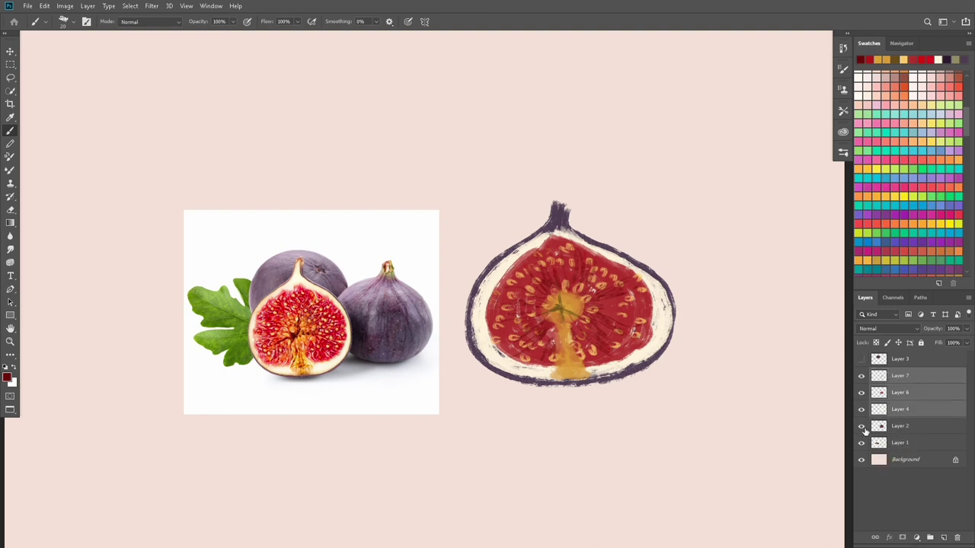
left_click(862, 425)
left_click(899, 426, "shift")
key("ctrl+e")
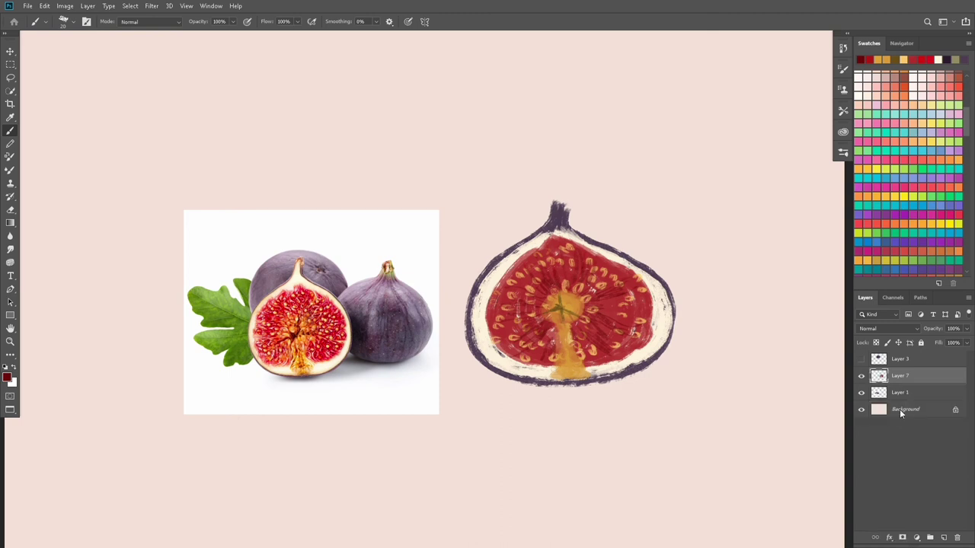
Step: Add new Layer 8 above Layer 1 and sample the leaf green from the photo
left_click(908, 399)
key("ctrl+shift+n")
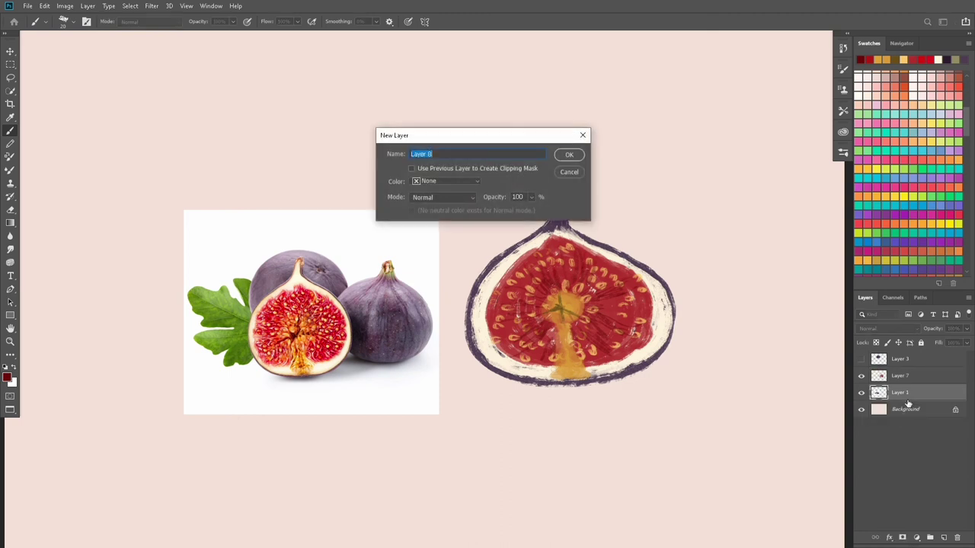
key("Return")
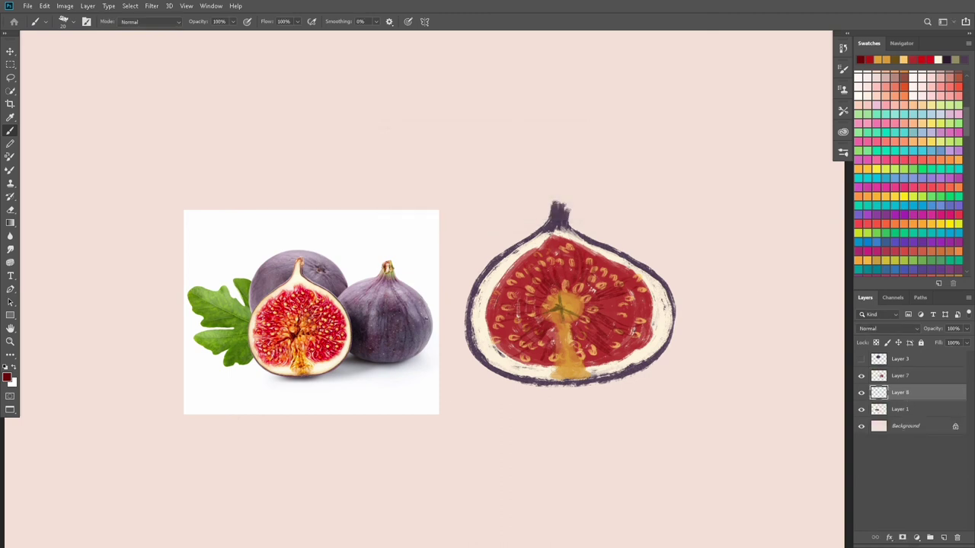
key("i")
left_click(222, 321)
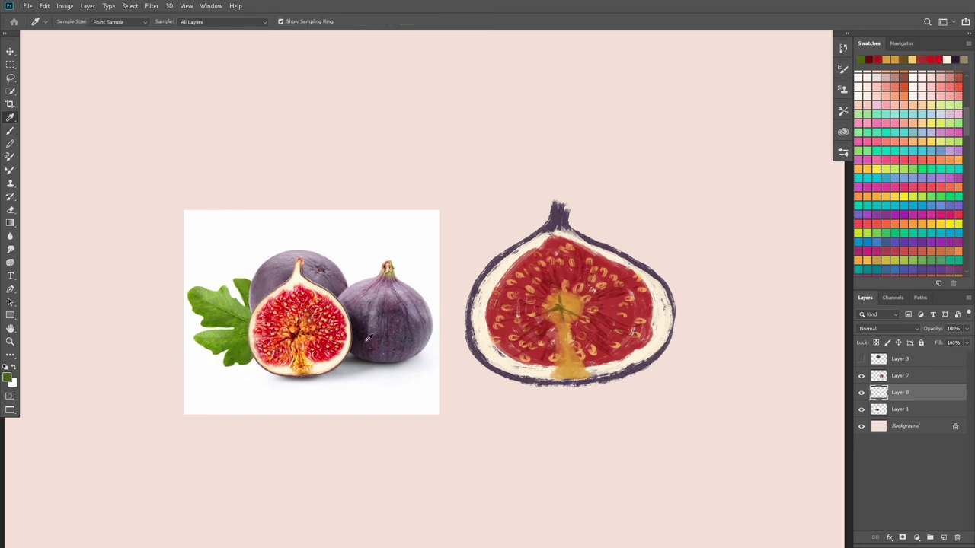
Step: With a larger brush, paint a solid green leaf shape beside the cut fig on Layer 8
key("b")
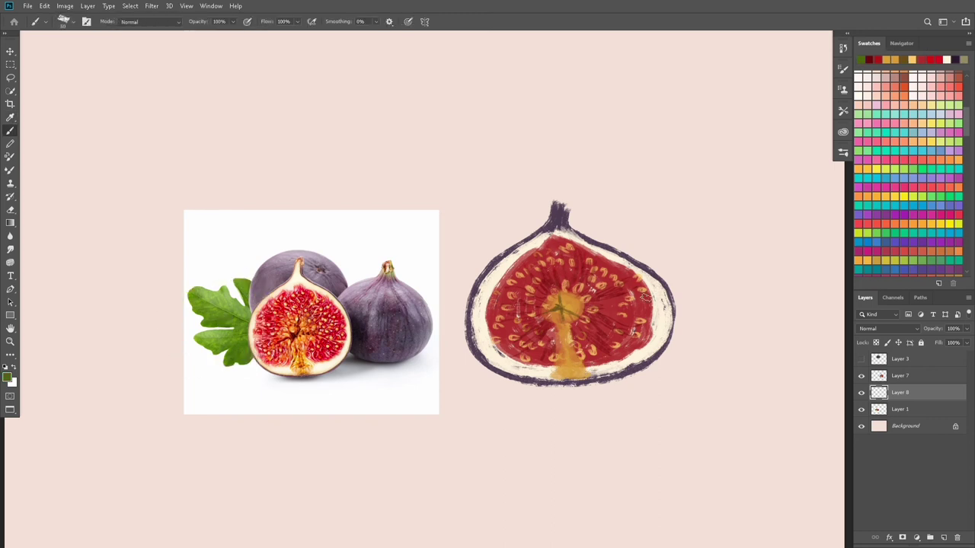
key("bracketright")
key("bracketright")
mouse_move(662, 335)
left_mouse_down()
mouse_move(724, 333)
mouse_move(751, 306)
mouse_move(735, 303)
mouse_move(757, 294)
mouse_move(748, 288)
mouse_move(707, 278)
mouse_move(769, 238)
mouse_move(781, 217)
mouse_move(727, 217)
mouse_move(708, 229)
mouse_move(691, 266)
left_mouse_up()
mouse_move(751, 231)
left_mouse_down()
mouse_move(685, 293)
mouse_move(731, 312)
mouse_move(705, 300)
mouse_move(682, 335)
mouse_move(677, 278)
mouse_move(643, 236)
mouse_move(689, 217)
mouse_move(670, 282)
mouse_move(686, 293)
mouse_move(671, 303)
mouse_move(682, 249)
mouse_move(707, 257)
left_mouse_up()
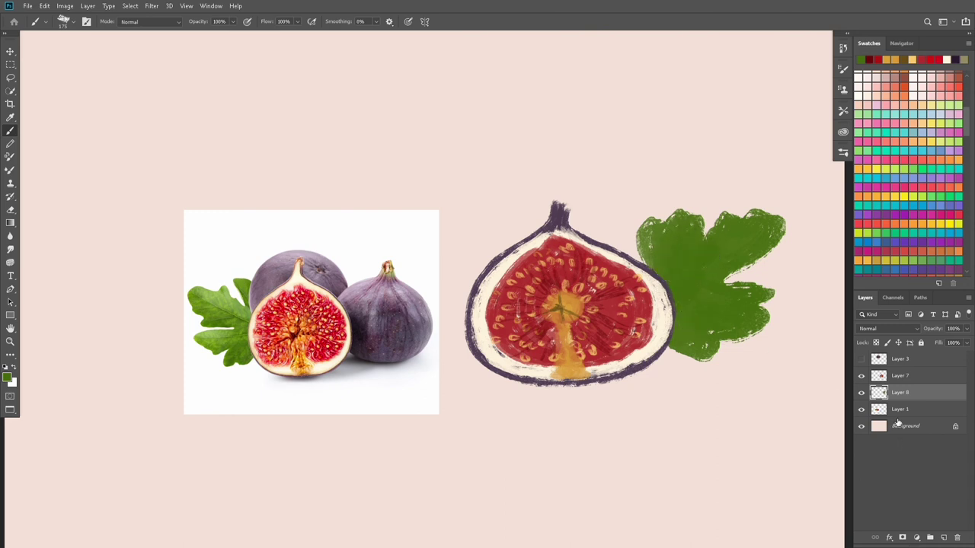
Step: Lock Layer 8's transparent pixels and brush darker green veins across the leaf
left_click(877, 342)
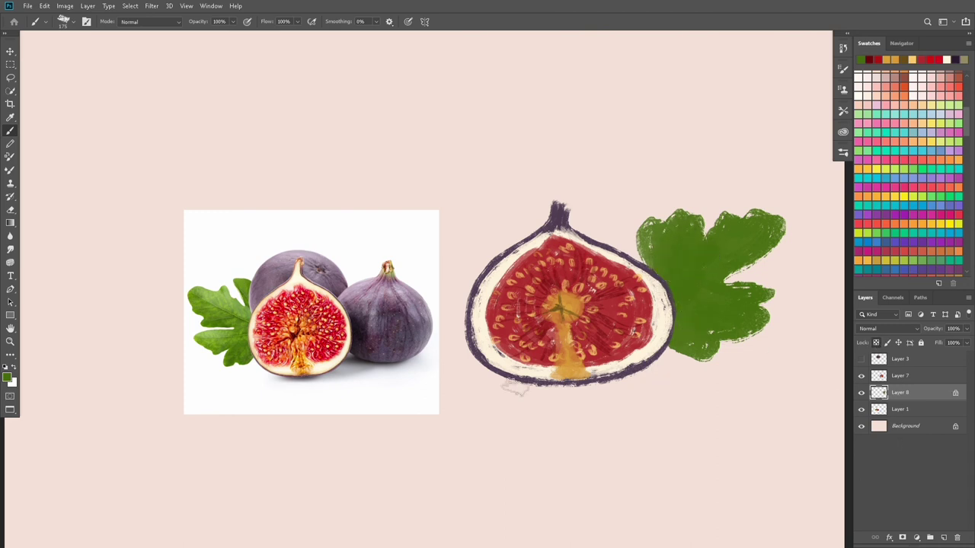
left_click(9, 380)
left_click(626, 436)
key("Return")
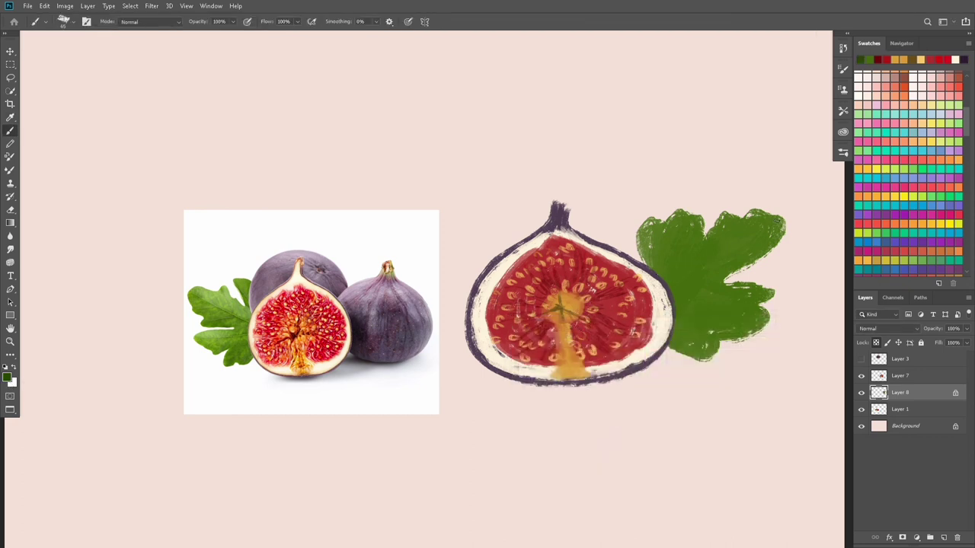
left_click_drag(767, 234, 673, 289)
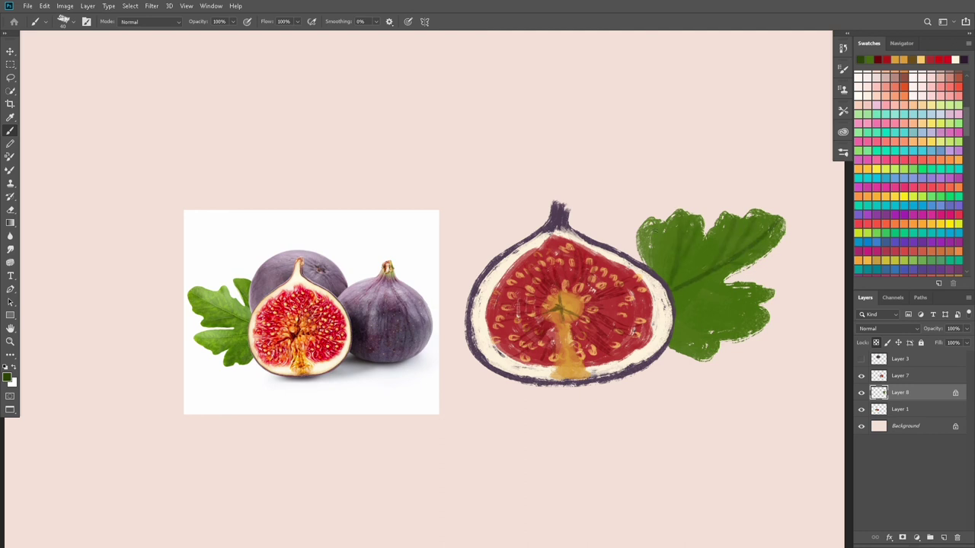
left_click_drag(735, 327, 700, 312)
left_click_drag(704, 344, 693, 309)
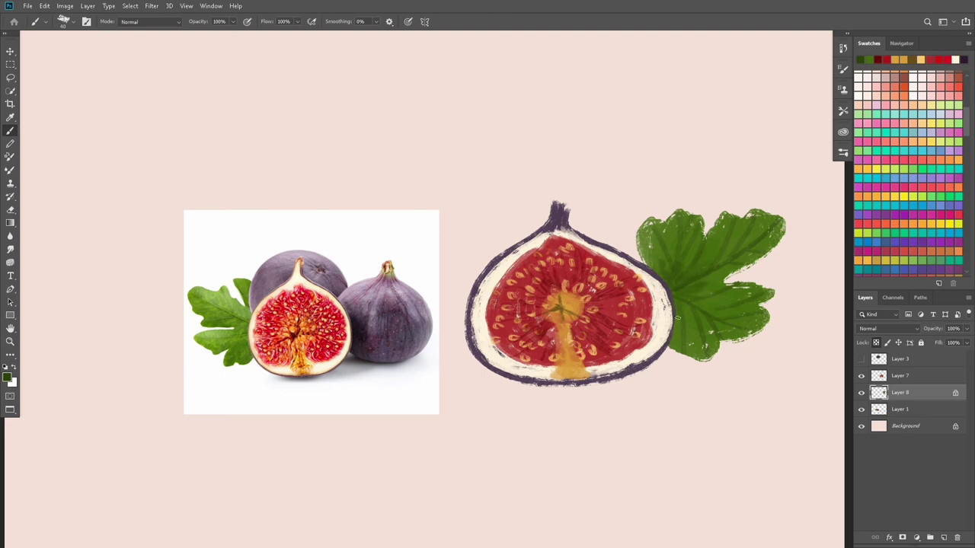
key("ctrl+minus")
key("ctrl+minus")
Step: Show the painted whole purple fig on Layer 3 and delete the reference photo layer
key("ctrl+plus")
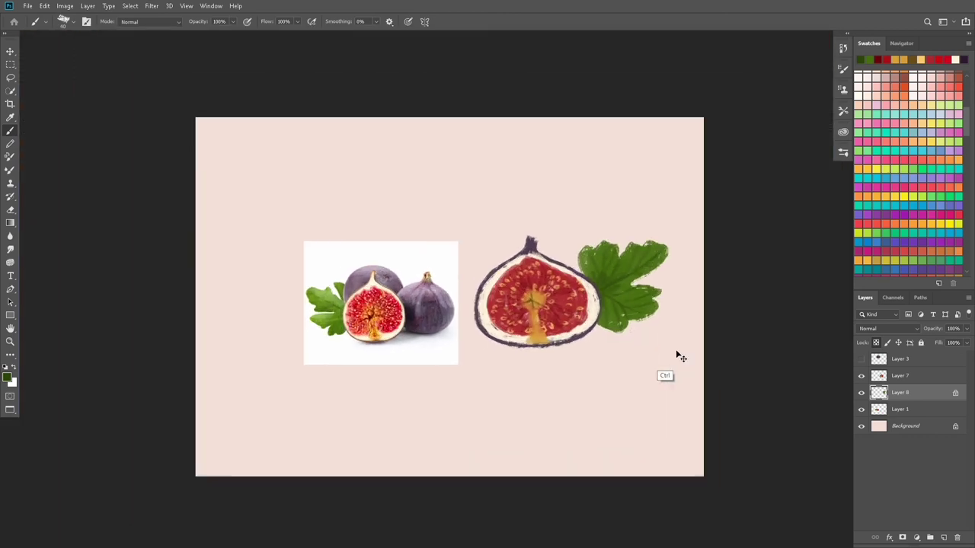
left_click(861, 358)
left_click(898, 411)
key("Delete")
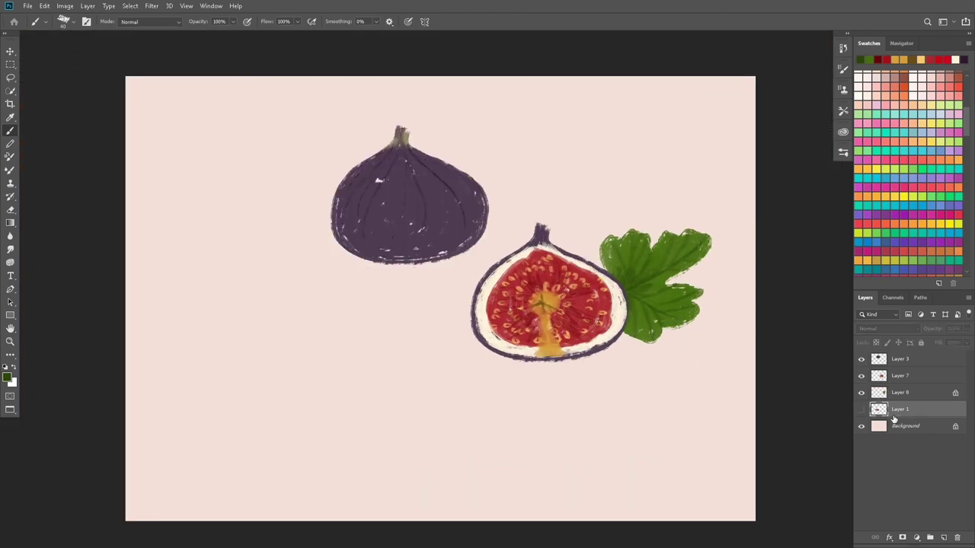
Step: Move the whole fig down beside the cut fig and view the artwork full screen
left_click(895, 392)
key("v")
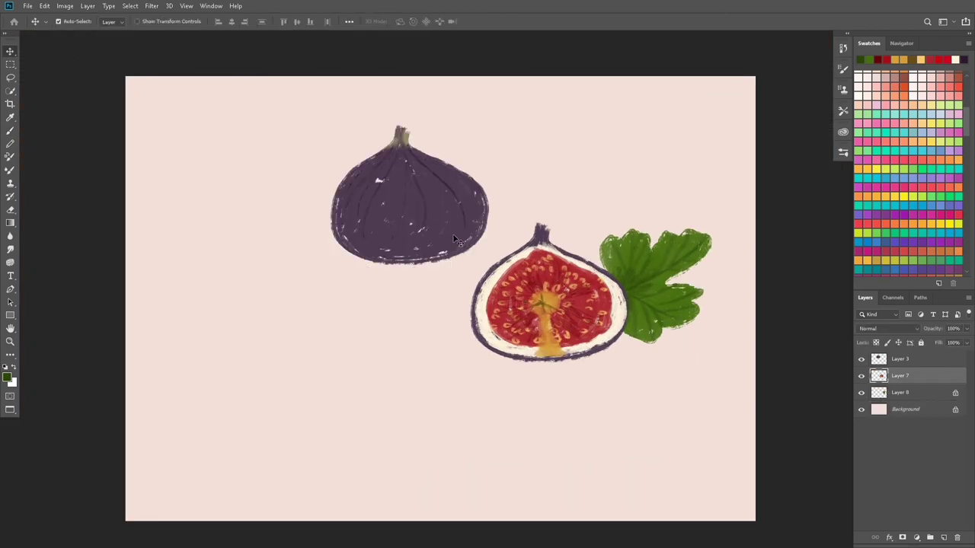
mouse_move(439, 229)
left_mouse_down()
mouse_move(446, 337)
mouse_move(440, 331)
left_mouse_up()
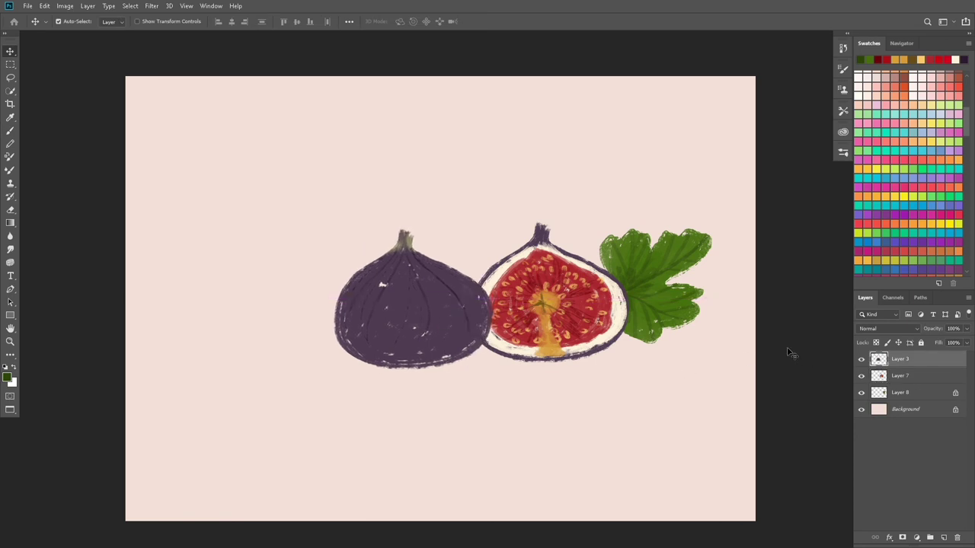
key("ctrl+plus")
key("ctrl+plus")
left_click_drag(790, 349, 663, 383)
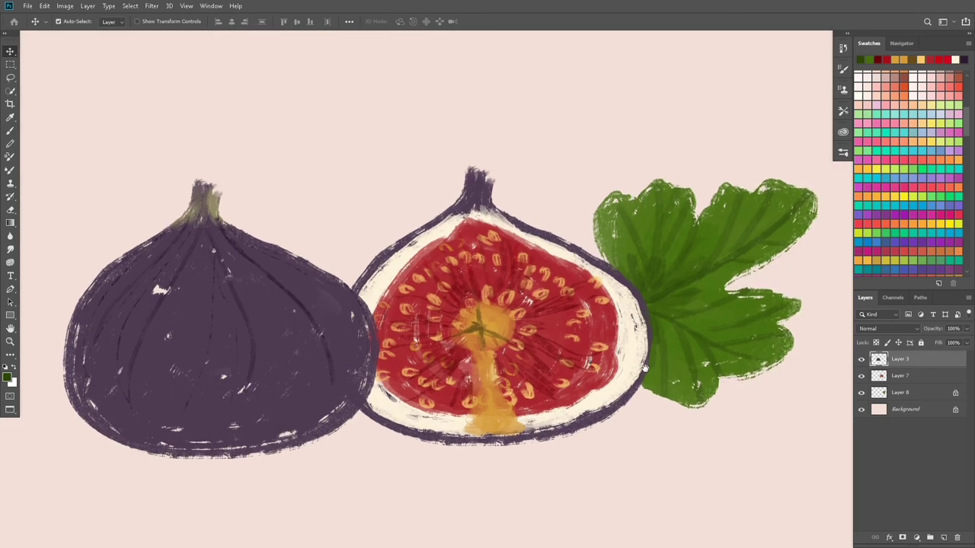
key("f")
key("f")
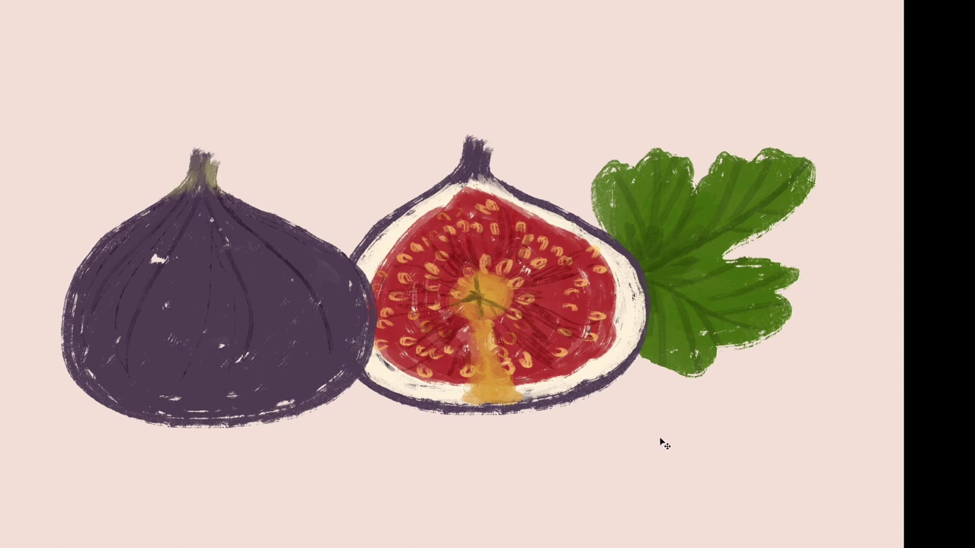
Step: Scatter dark-green dots, a small loop and short dashes on the pink below the cut fig
left_click(598, 429)
left_click(633, 421)
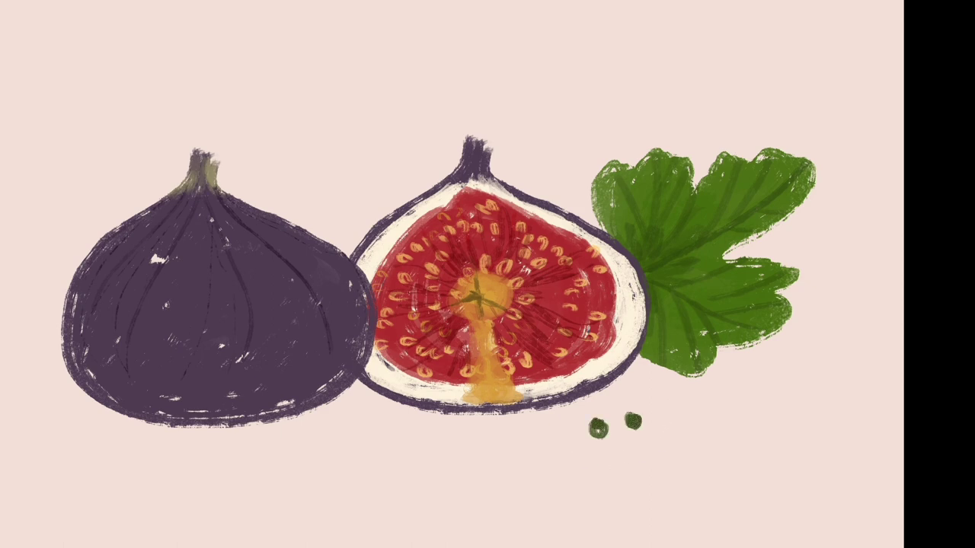
left_click_drag(616, 454, 630, 445)
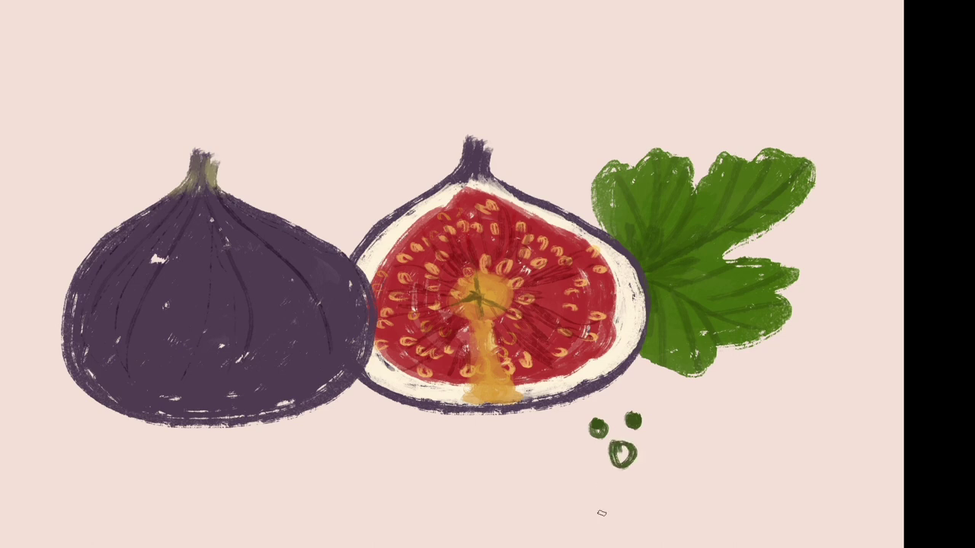
left_click(666, 448)
mouse_move(655, 413)
left_mouse_down()
mouse_move(660, 426)
mouse_move(712, 413)
left_mouse_up()
left_click(689, 439)
left_click(720, 428)
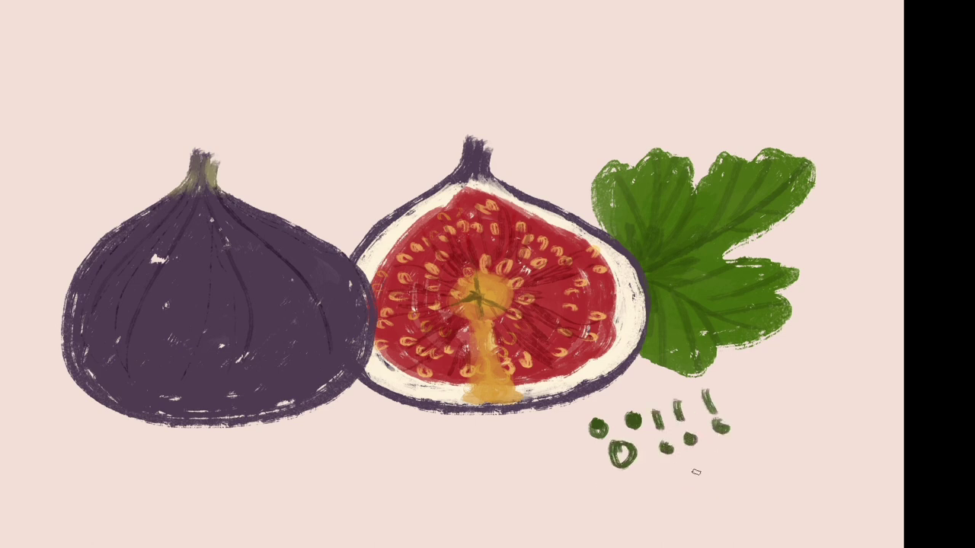